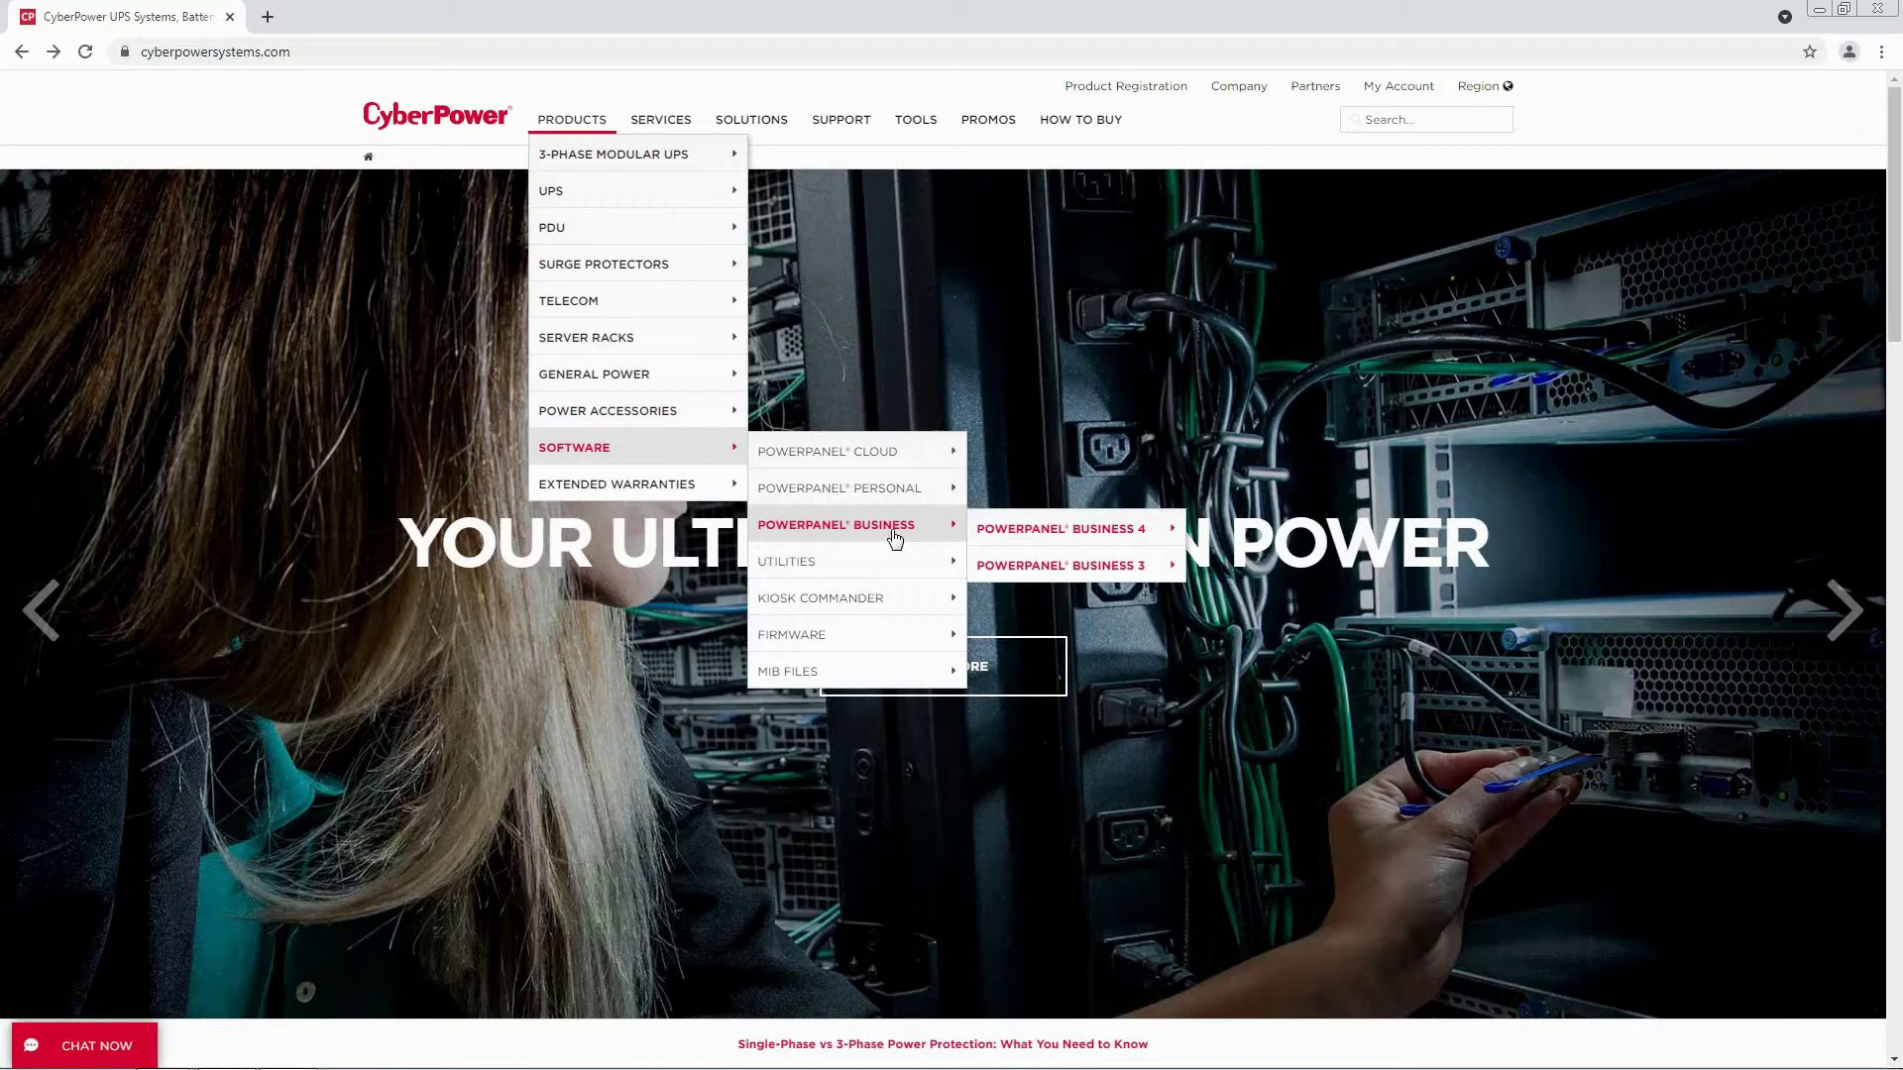
Download the PowerPanel Business 4 Windows Local/Remote installer (ppb470-setup.exe) from its product page.
{"action": "left_click", "coordinate": [1027, 534]}
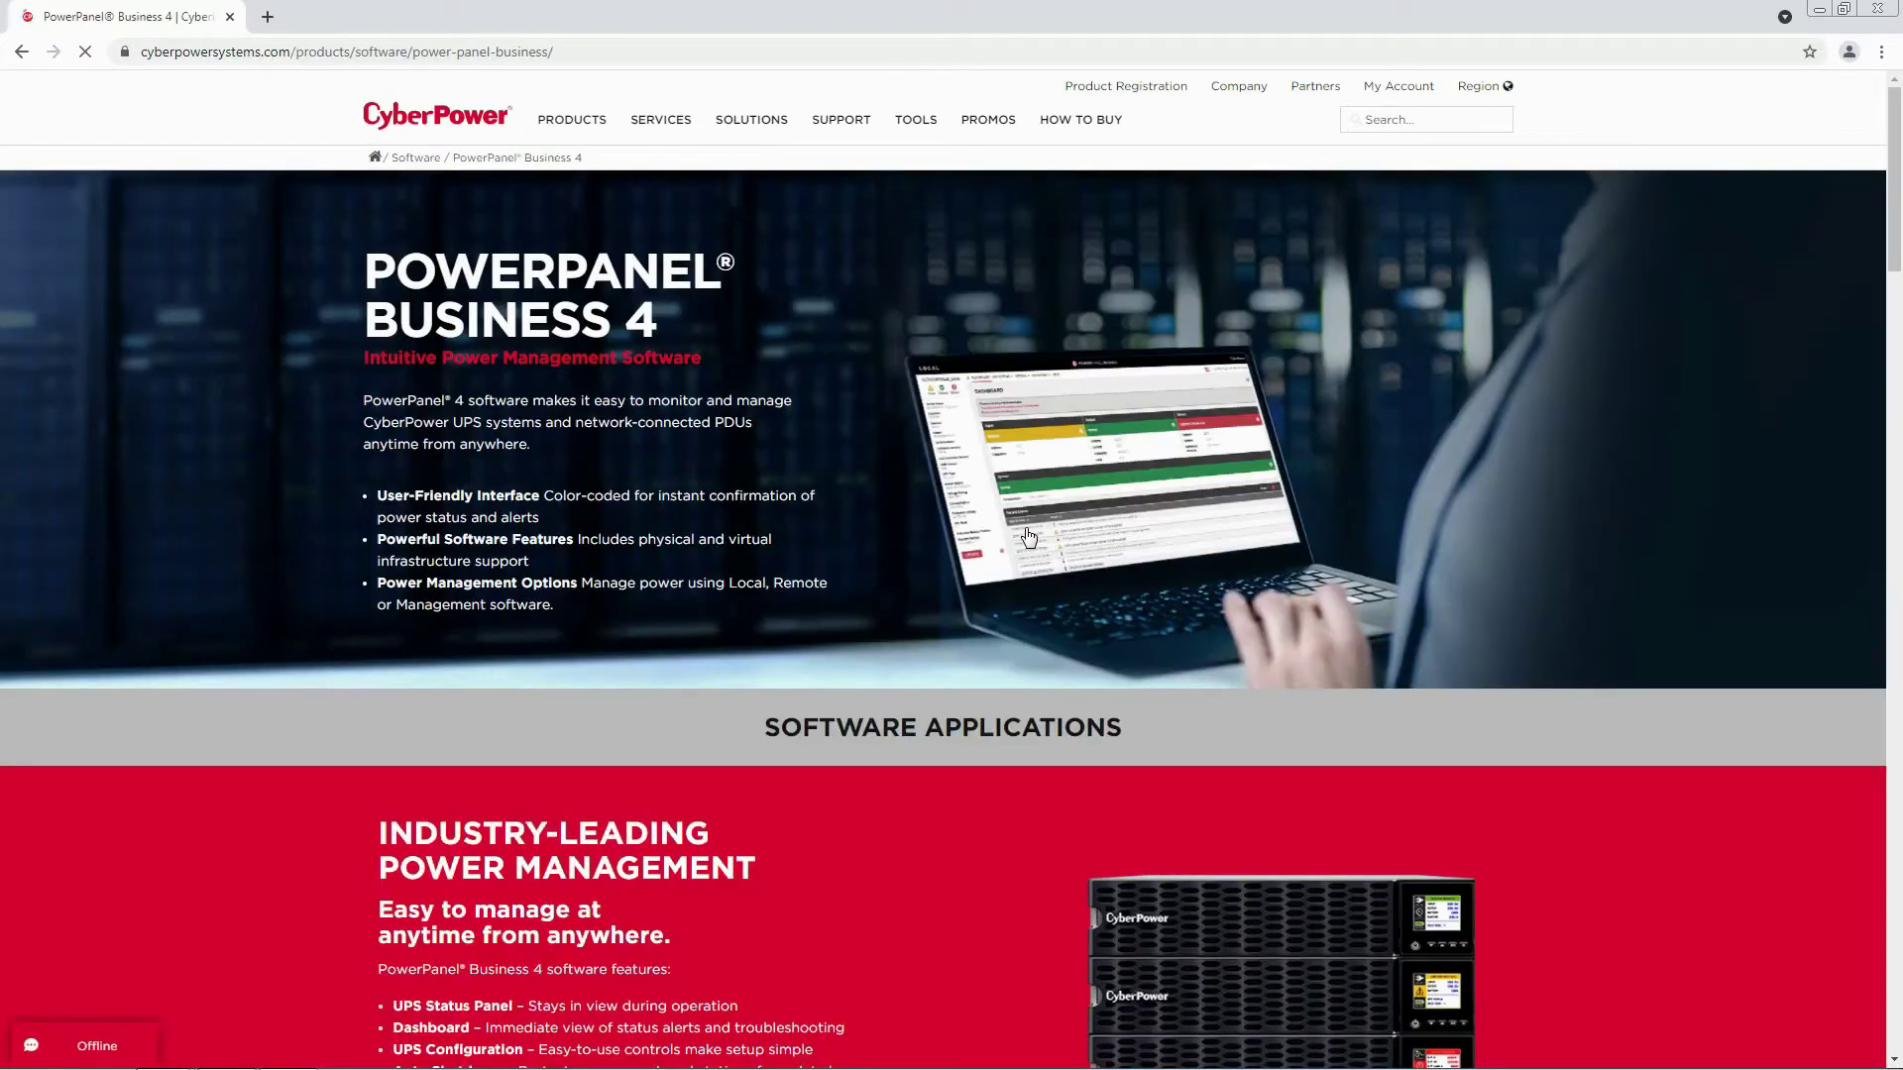
{"action": "scroll", "coordinate": [1028, 536], "scroll_direction": "down", "scroll_amount": 5}
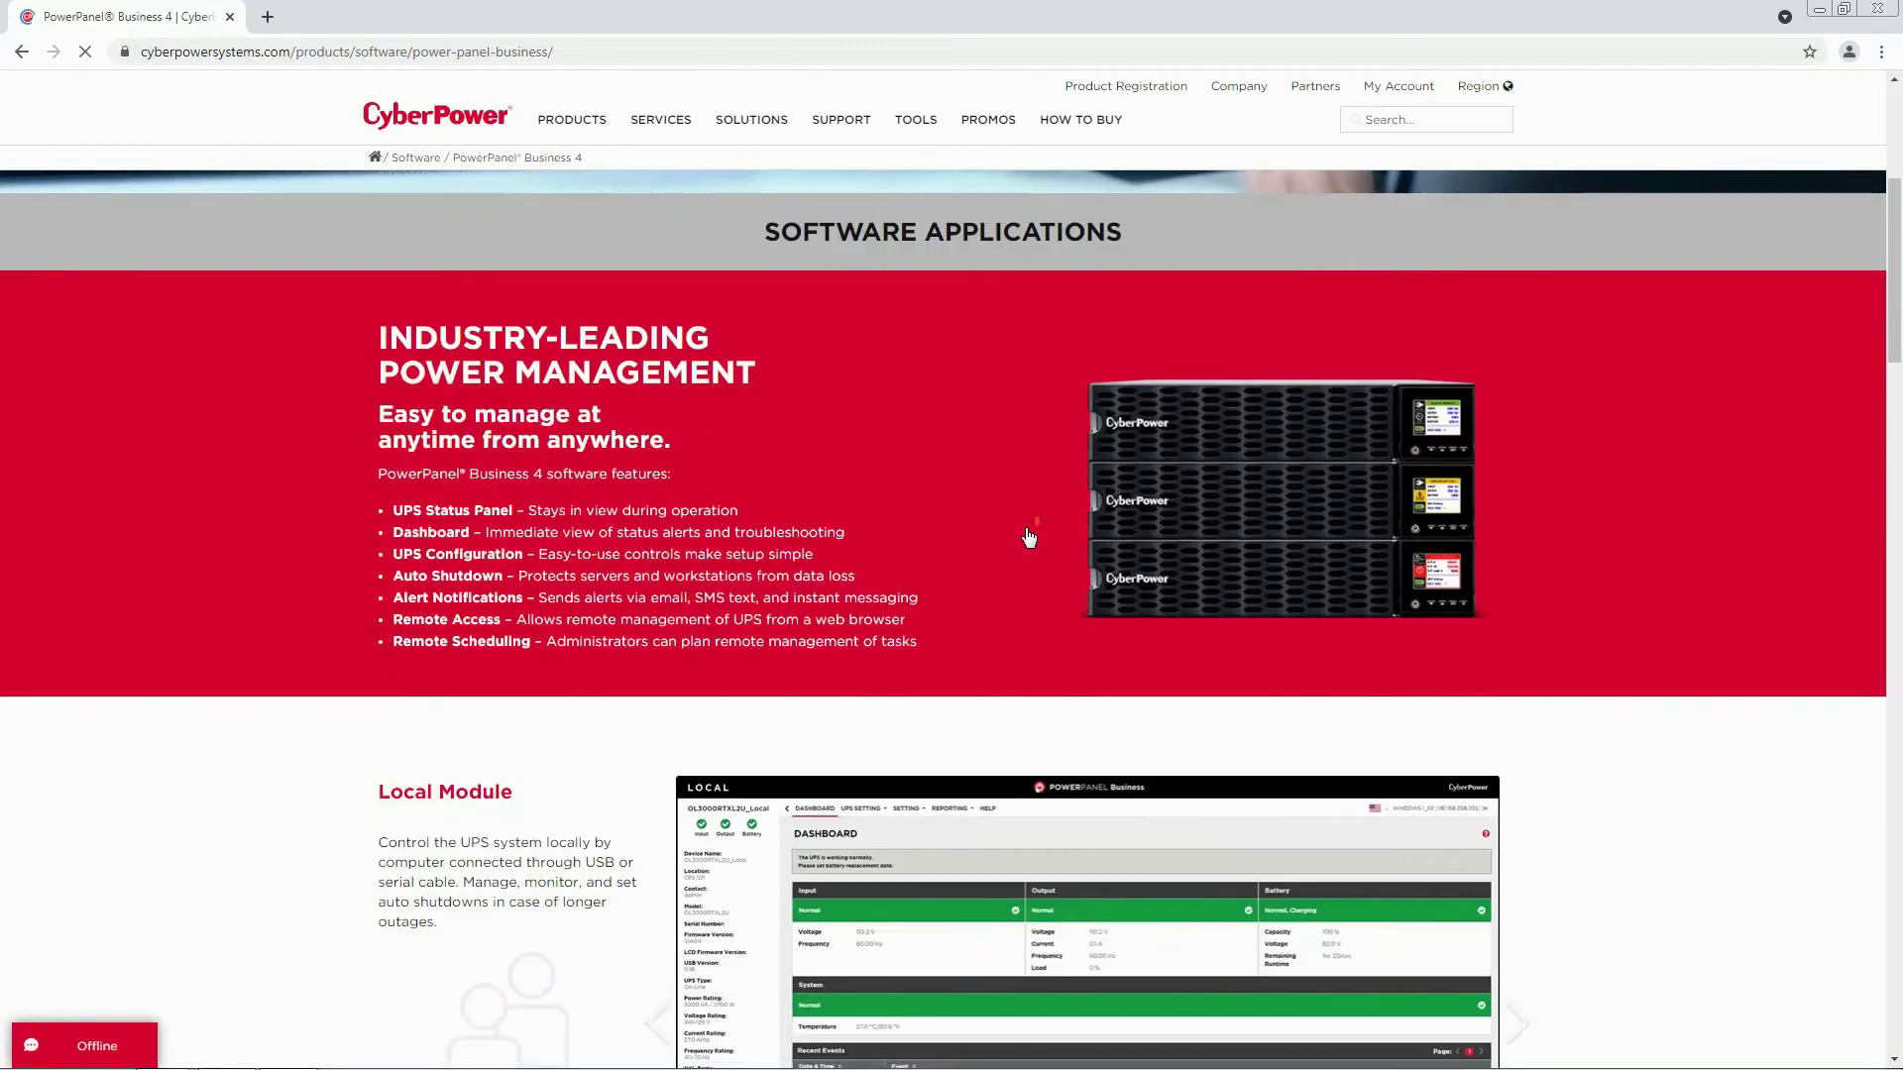
{"action": "scroll", "coordinate": [1028, 536], "scroll_direction": "down", "scroll_amount": 6}
{"action": "scroll", "coordinate": [1028, 536], "scroll_direction": "down", "scroll_amount": 3}
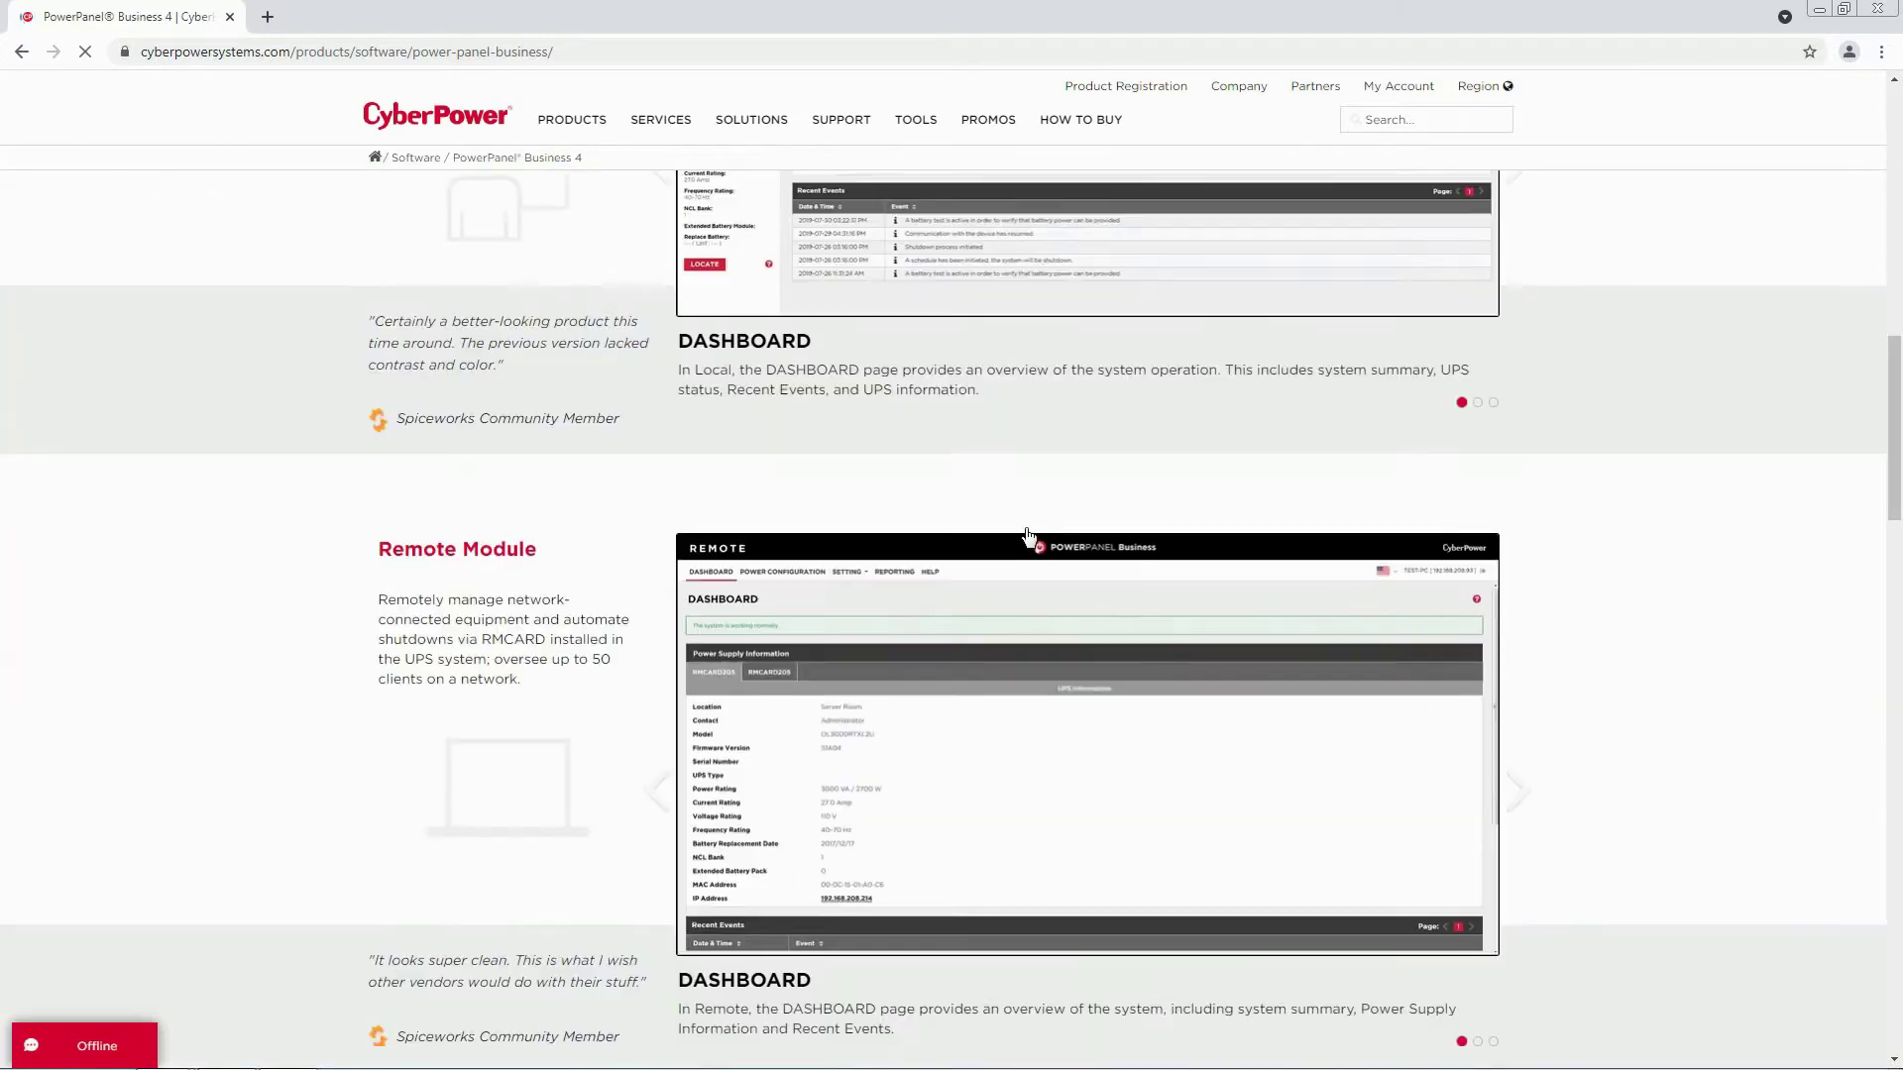
{"action": "scroll", "coordinate": [1029, 536], "scroll_direction": "down", "scroll_amount": 10}
{"action": "scroll", "coordinate": [1029, 536], "scroll_direction": "down", "scroll_amount": 5}
{"action": "scroll", "coordinate": [1029, 536], "scroll_direction": "down", "scroll_amount": 5}
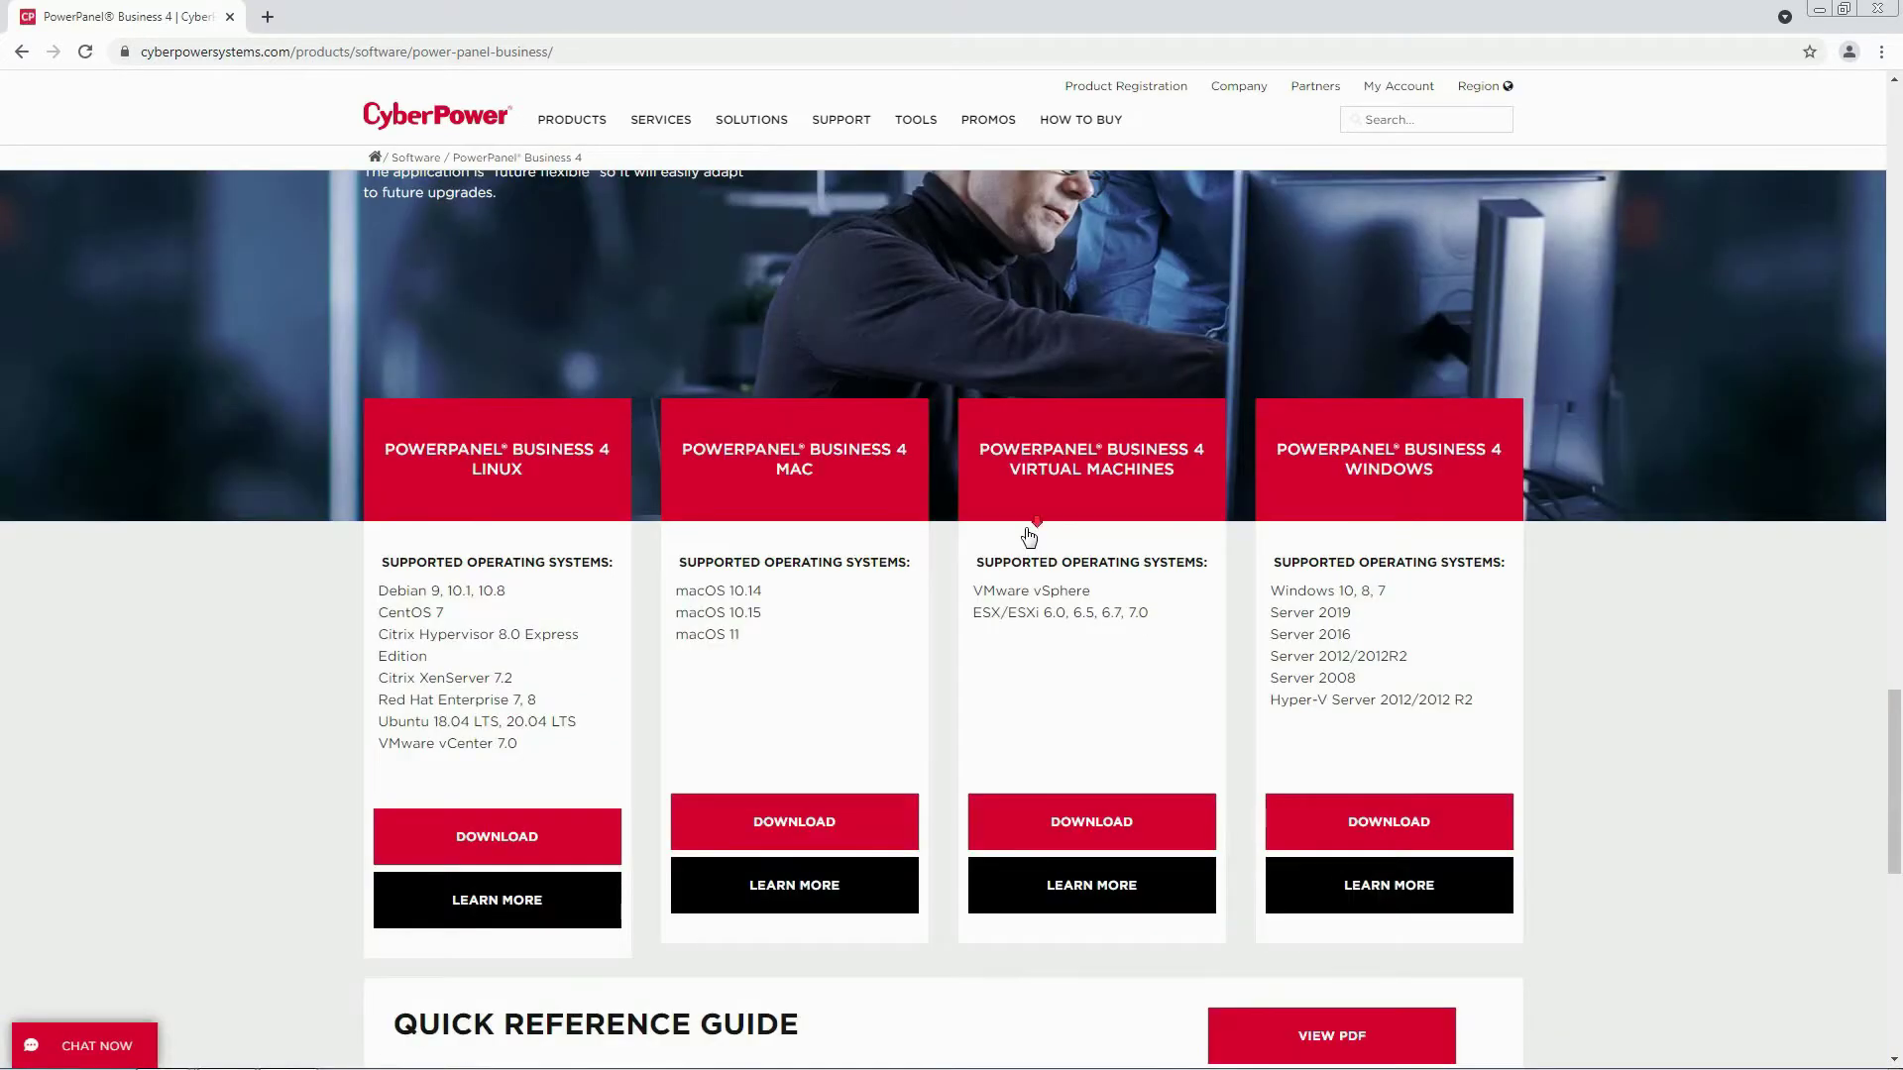
{"action": "scroll", "coordinate": [1029, 536], "scroll_direction": "down", "scroll_amount": 1}
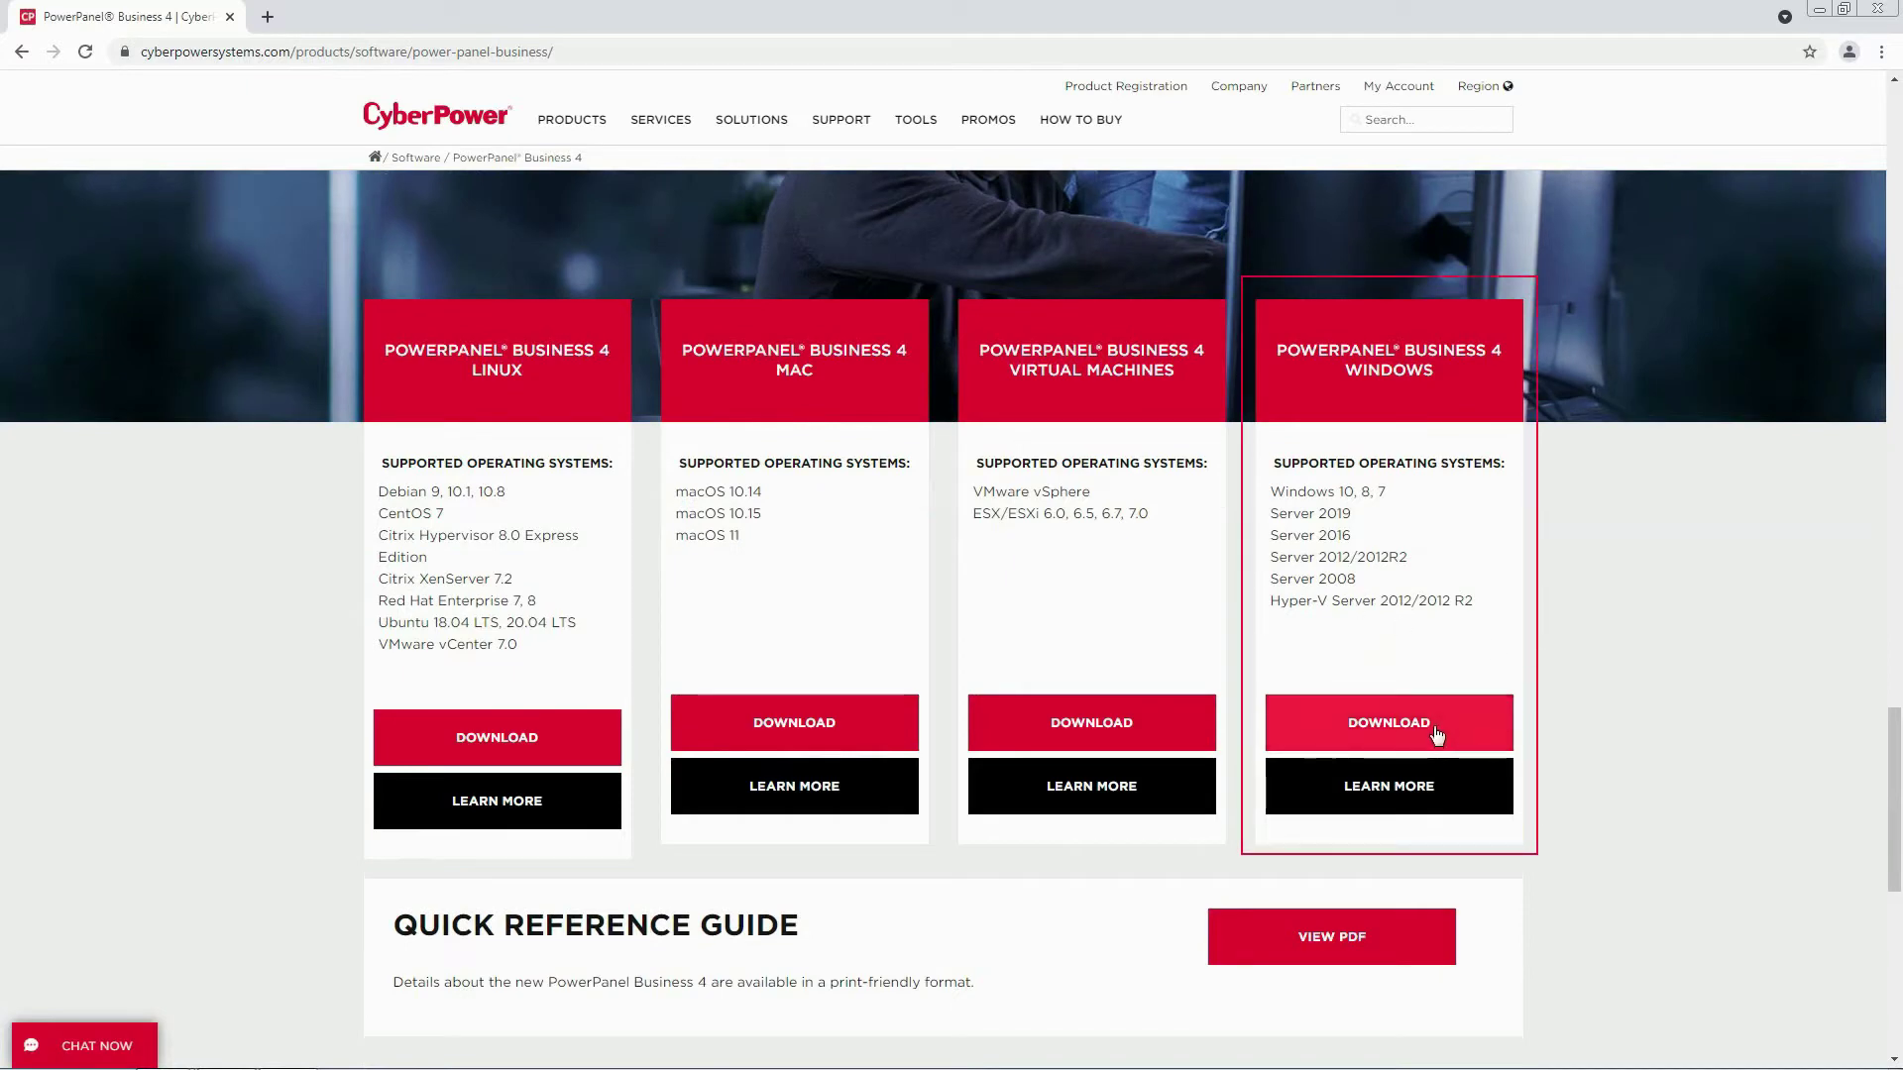
{"action": "left_click", "coordinate": [1437, 734]}
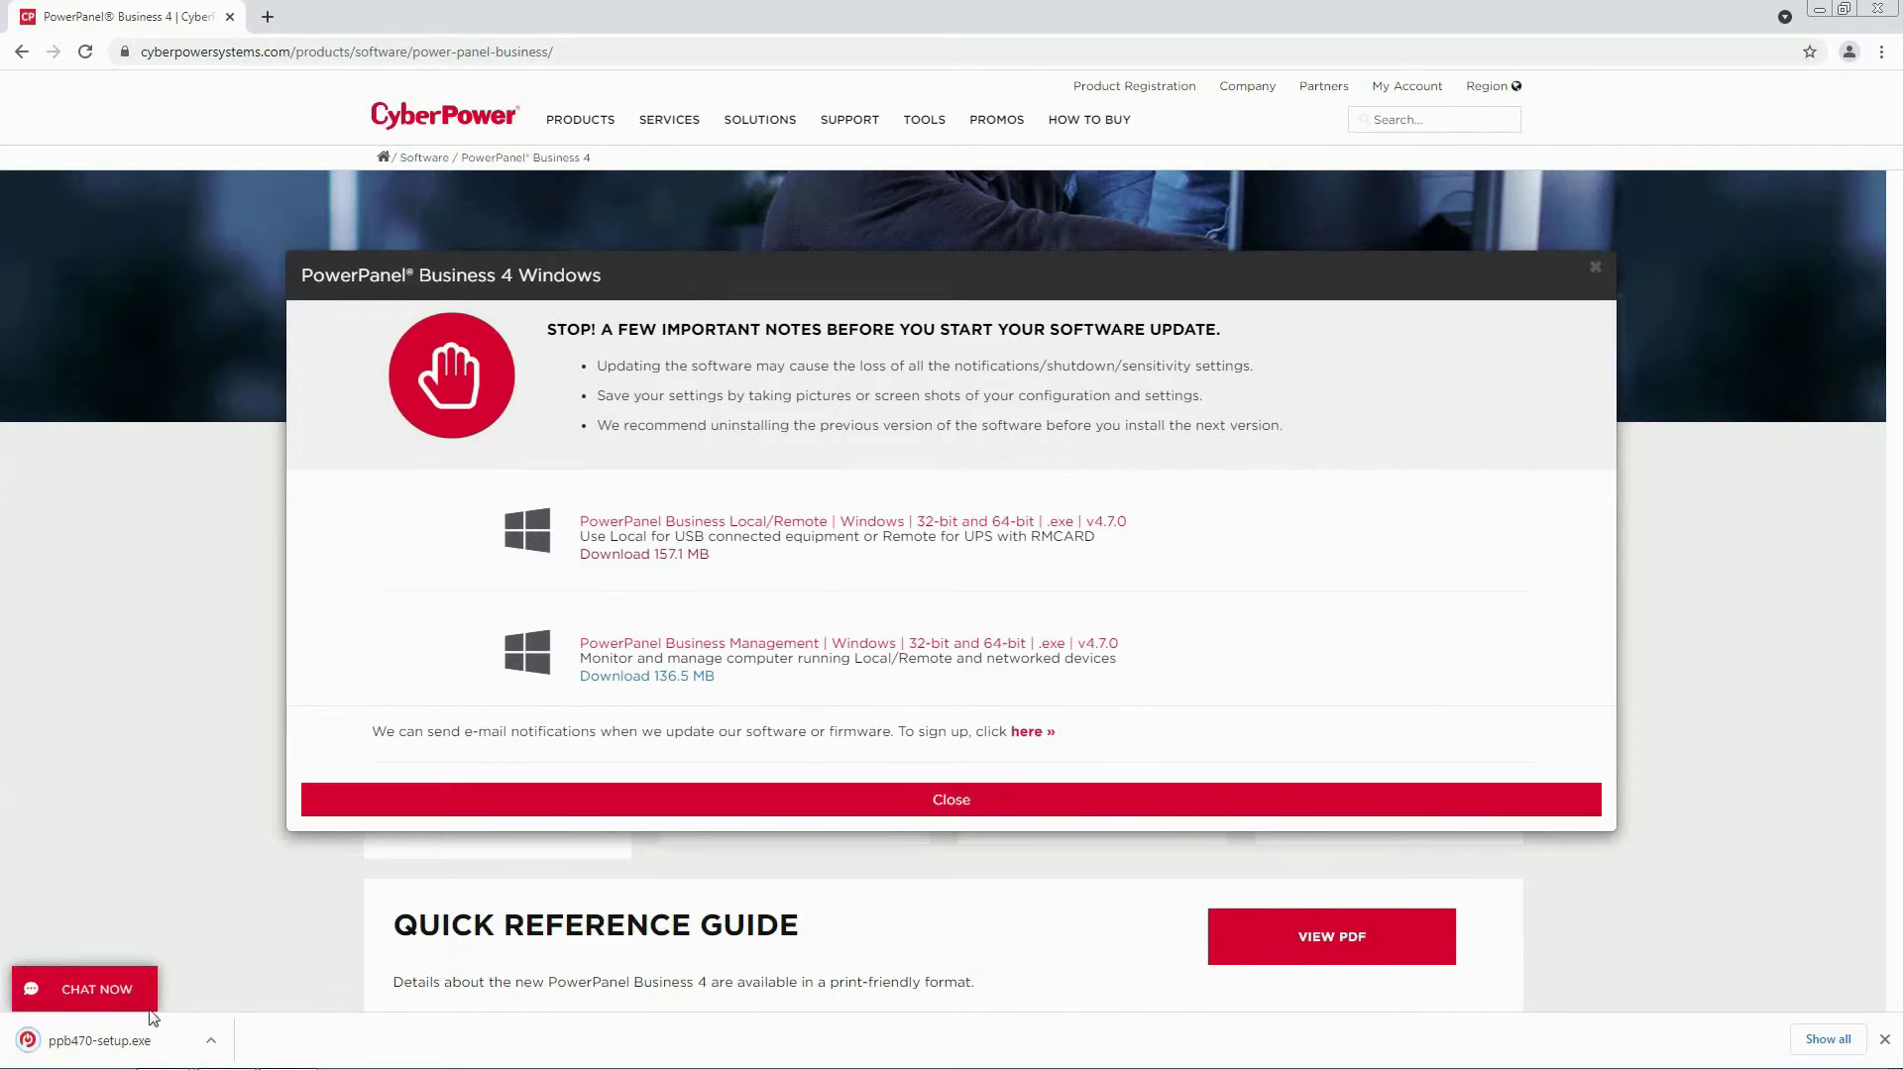
Run ppb470-setup.exe in English and accept the license agreement.
{"action": "left_click", "coordinate": [127, 1039]}
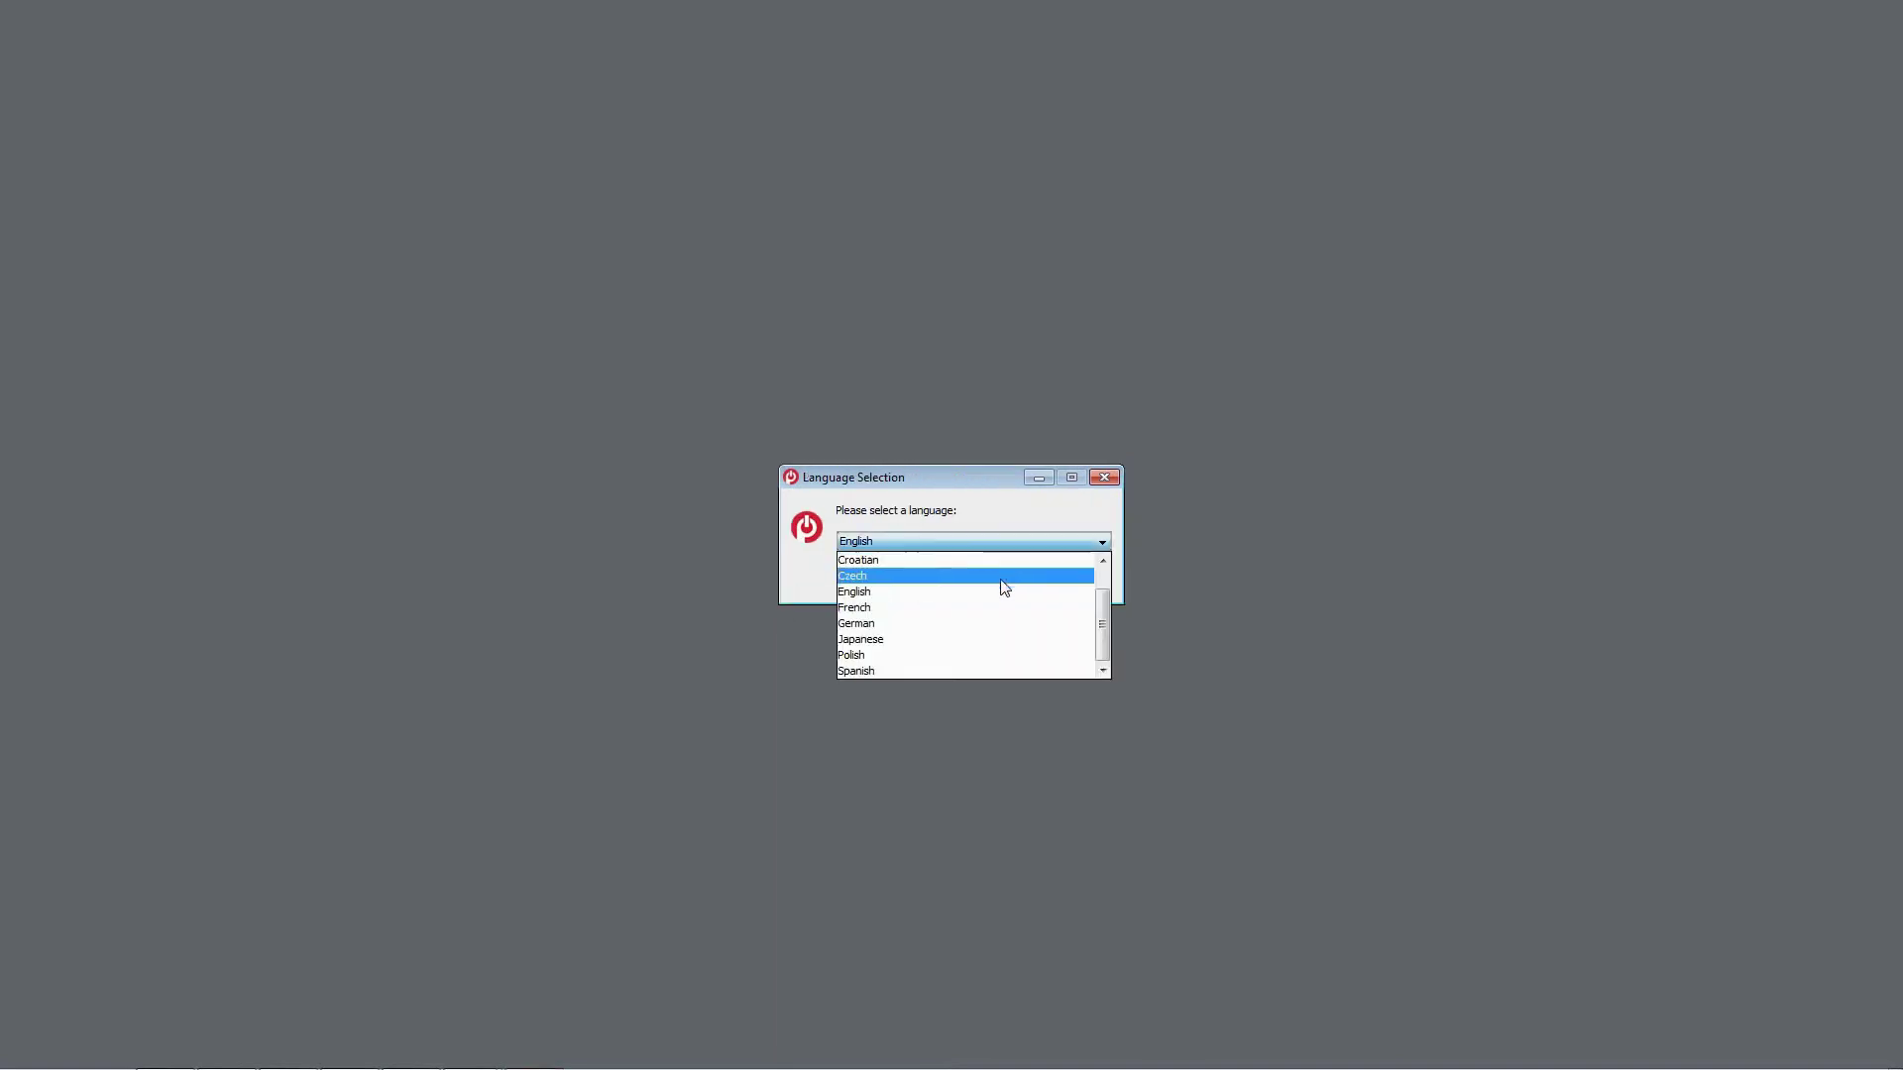
{"action": "left_click", "coordinate": [1004, 591]}
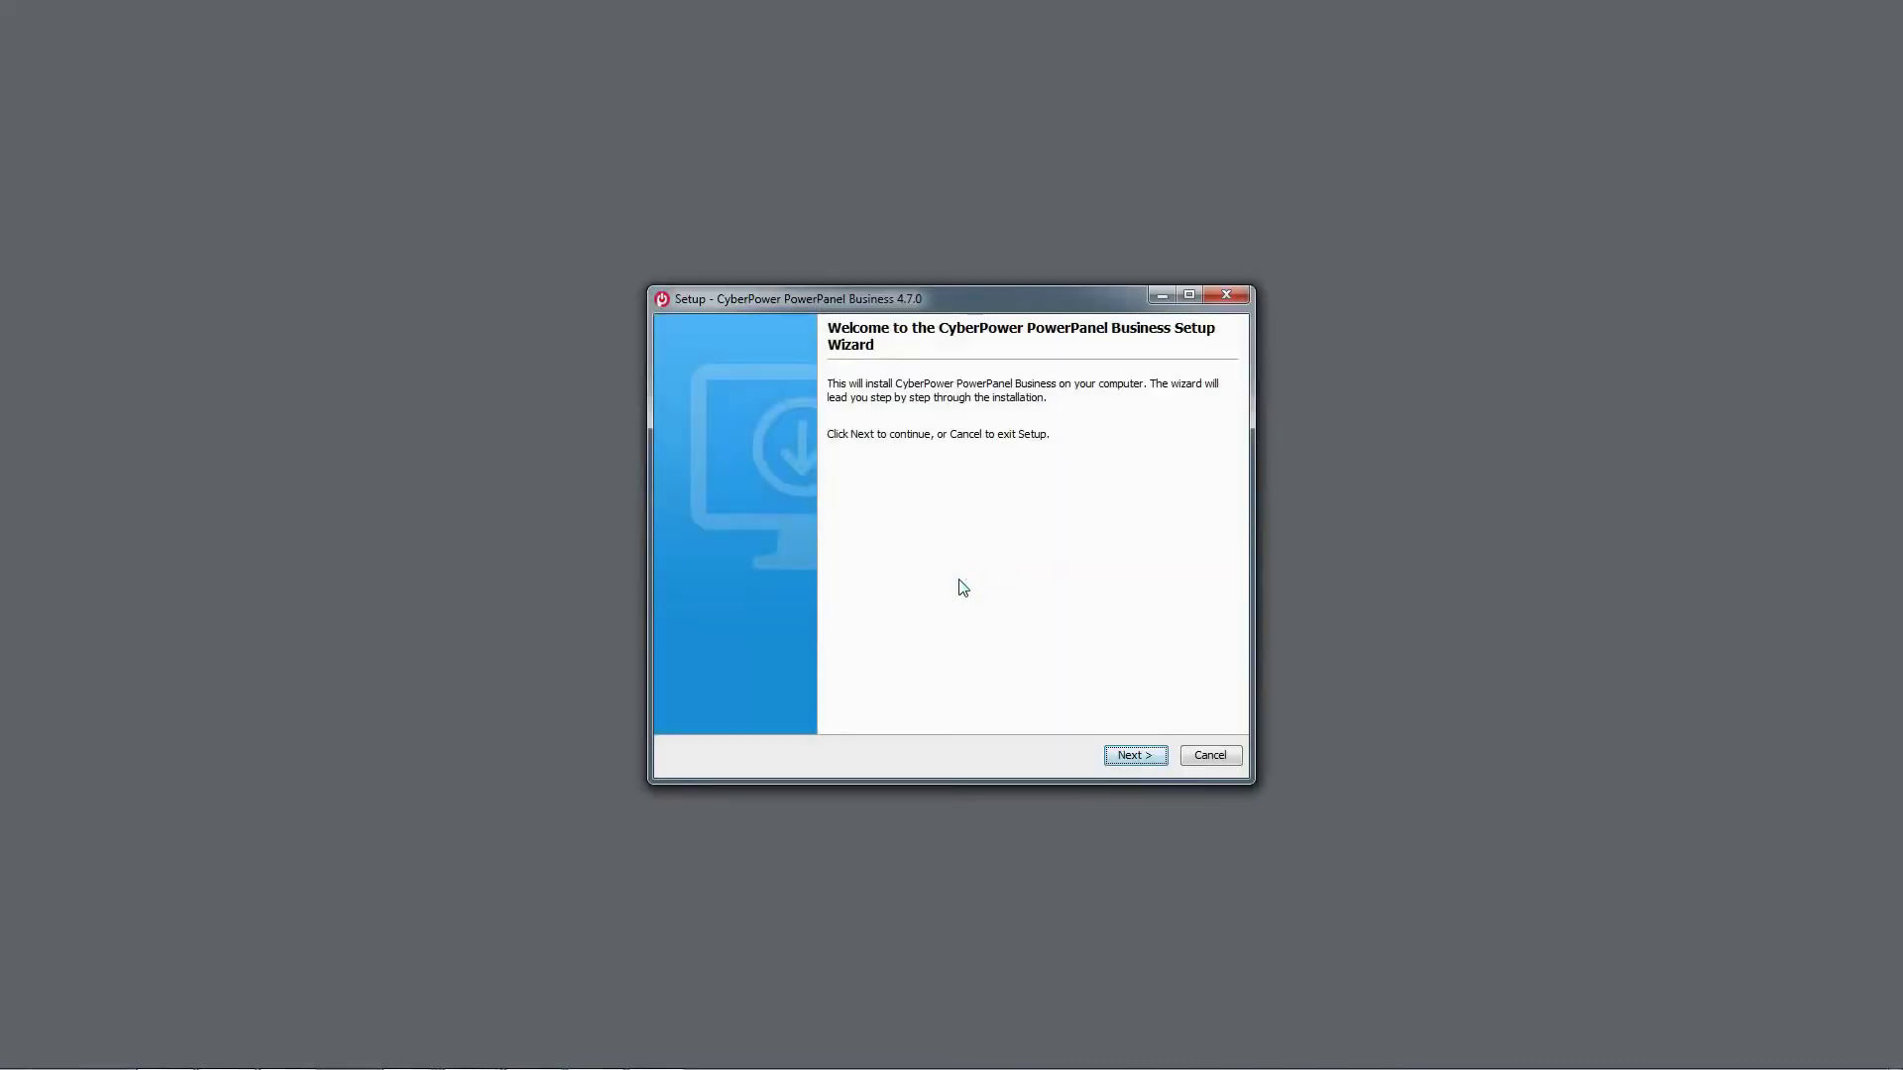
{"action": "left_click", "coordinate": [1140, 761]}
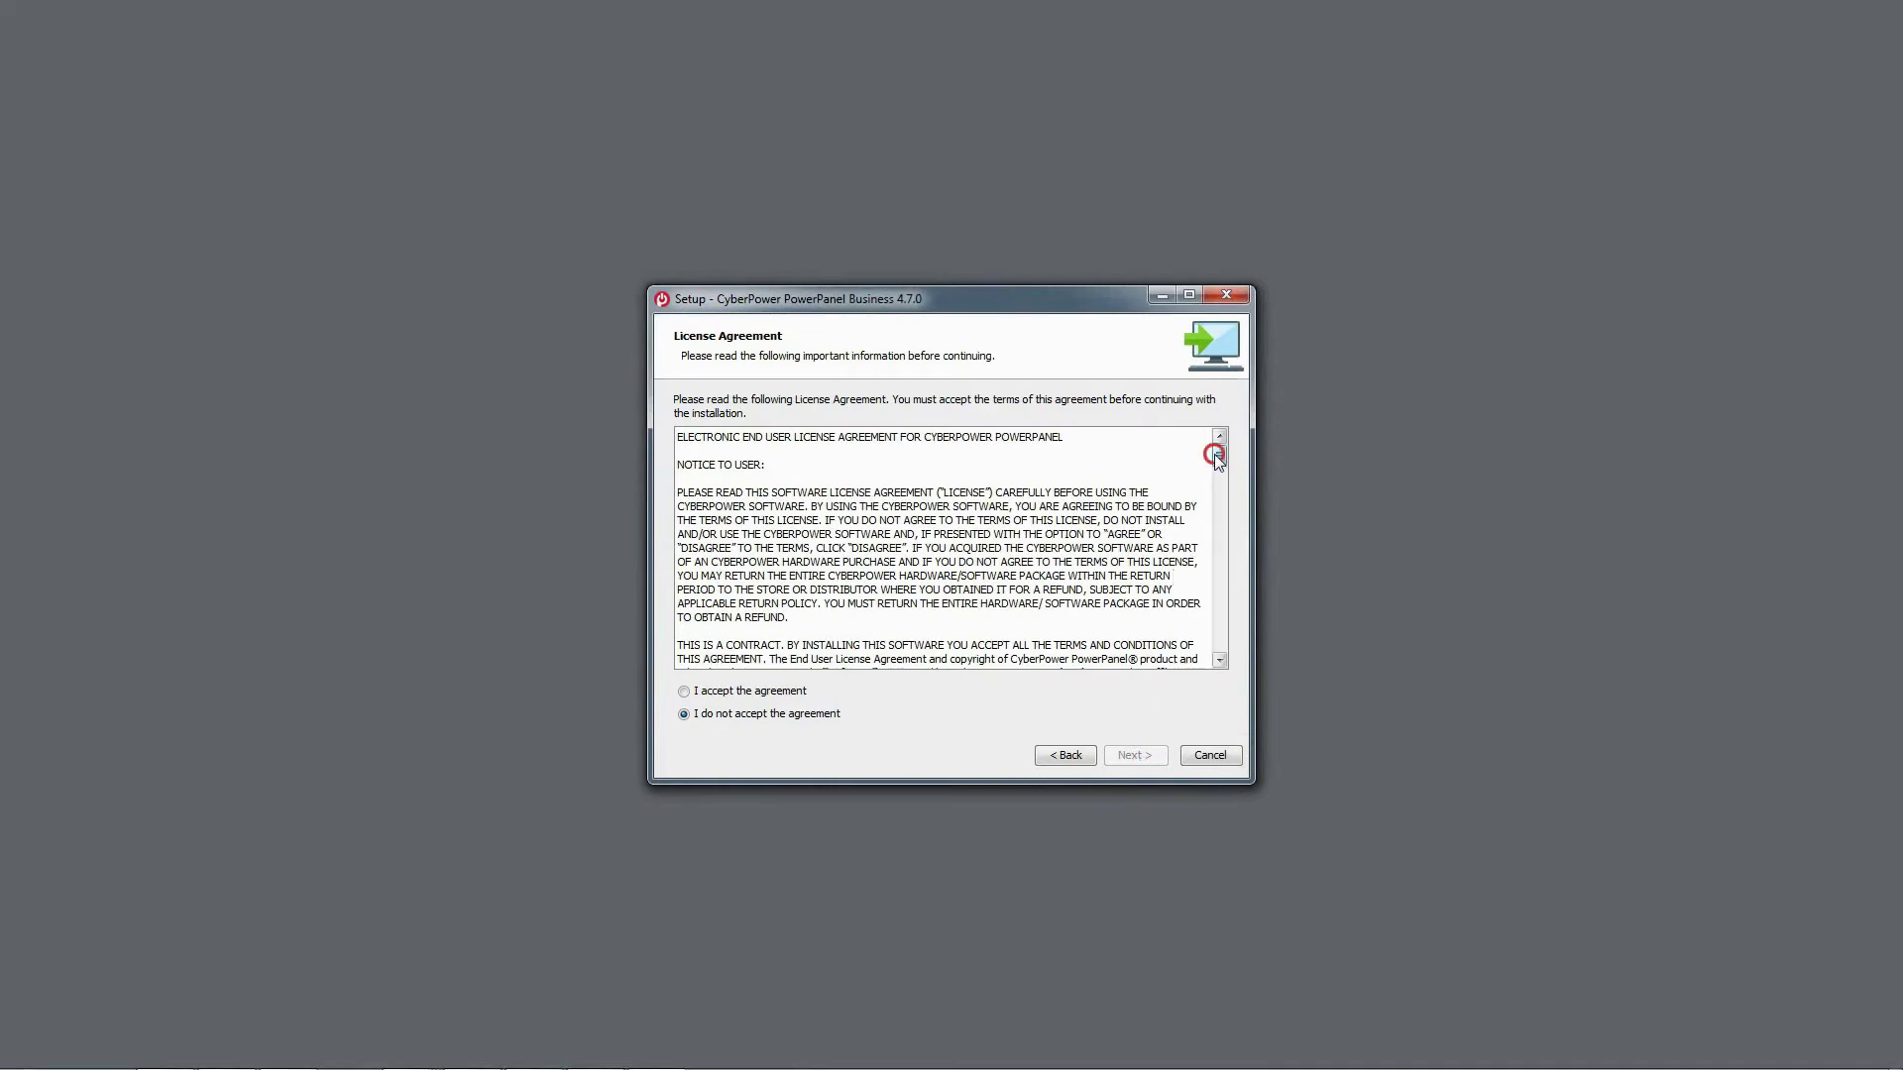
{"action": "left_click_drag", "start_coordinate": [1217, 455], "coordinate": [1218, 654]}
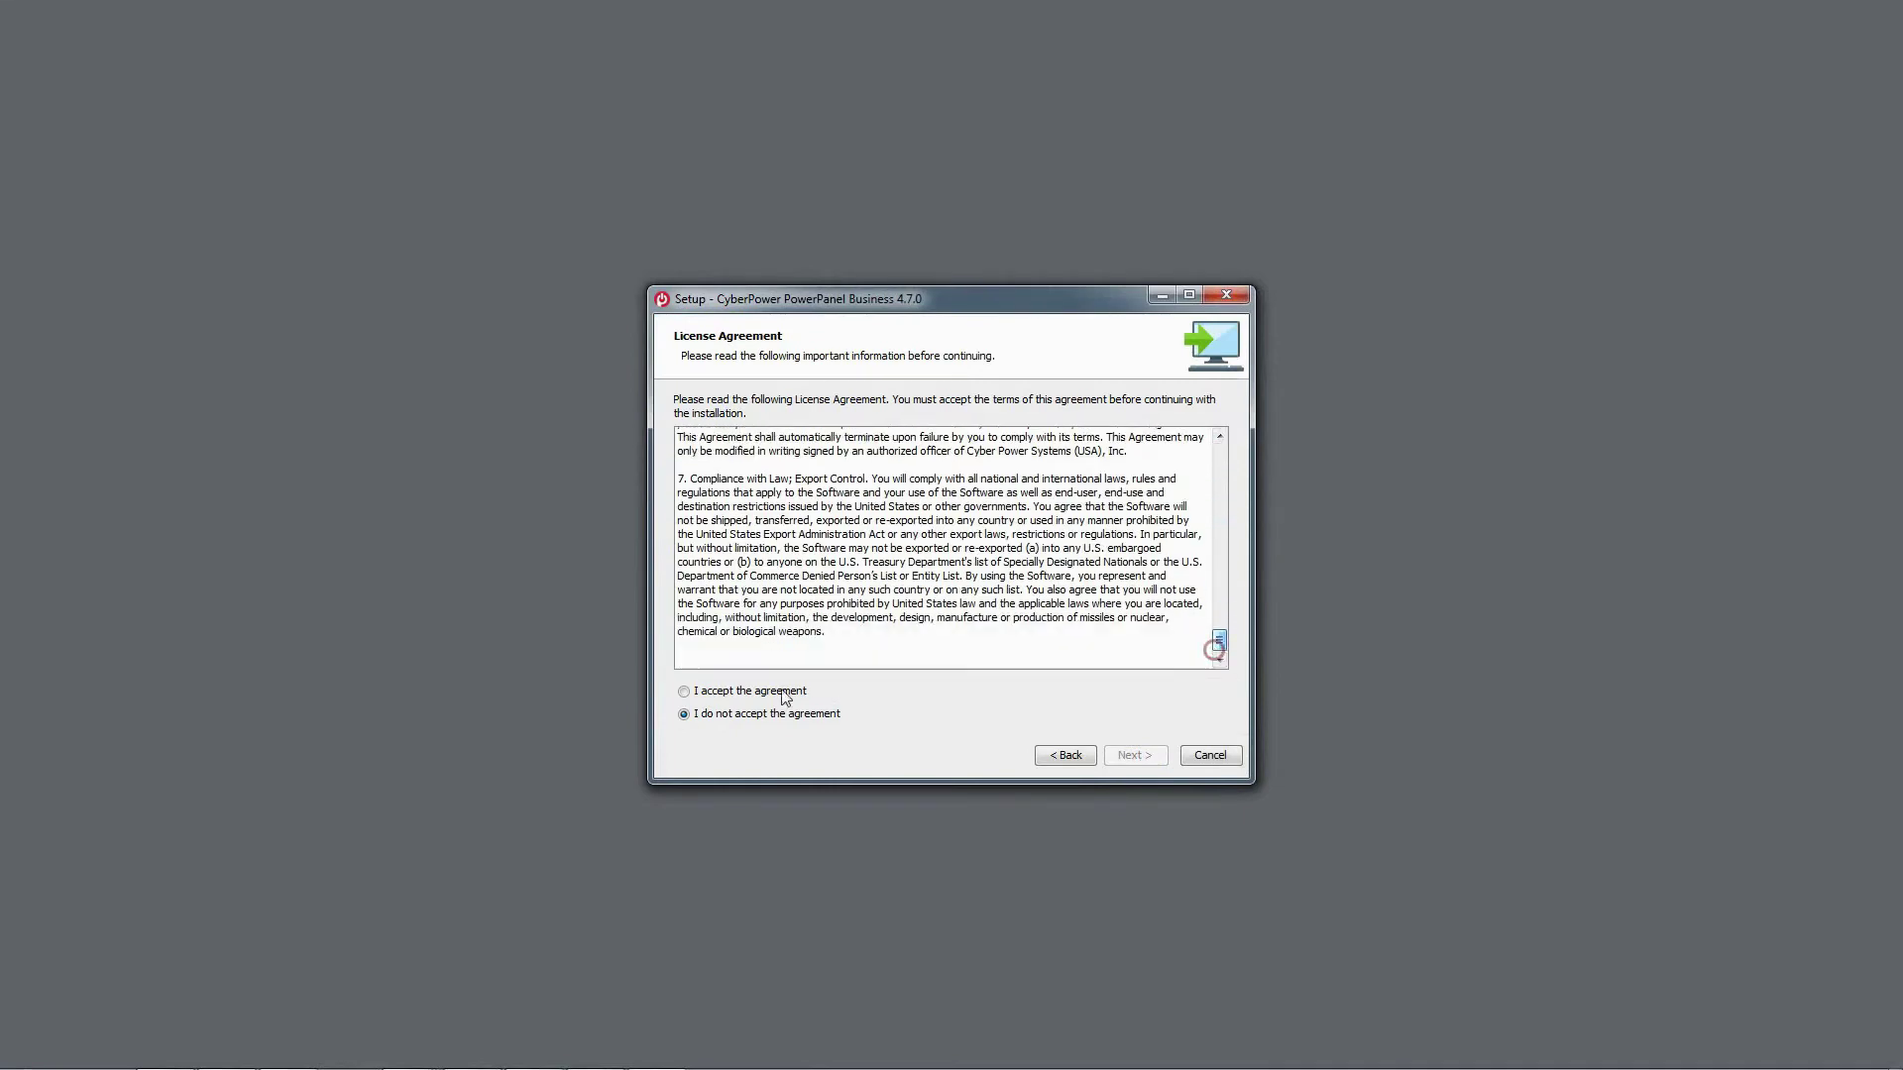
{"action": "left_click", "coordinate": [686, 693]}
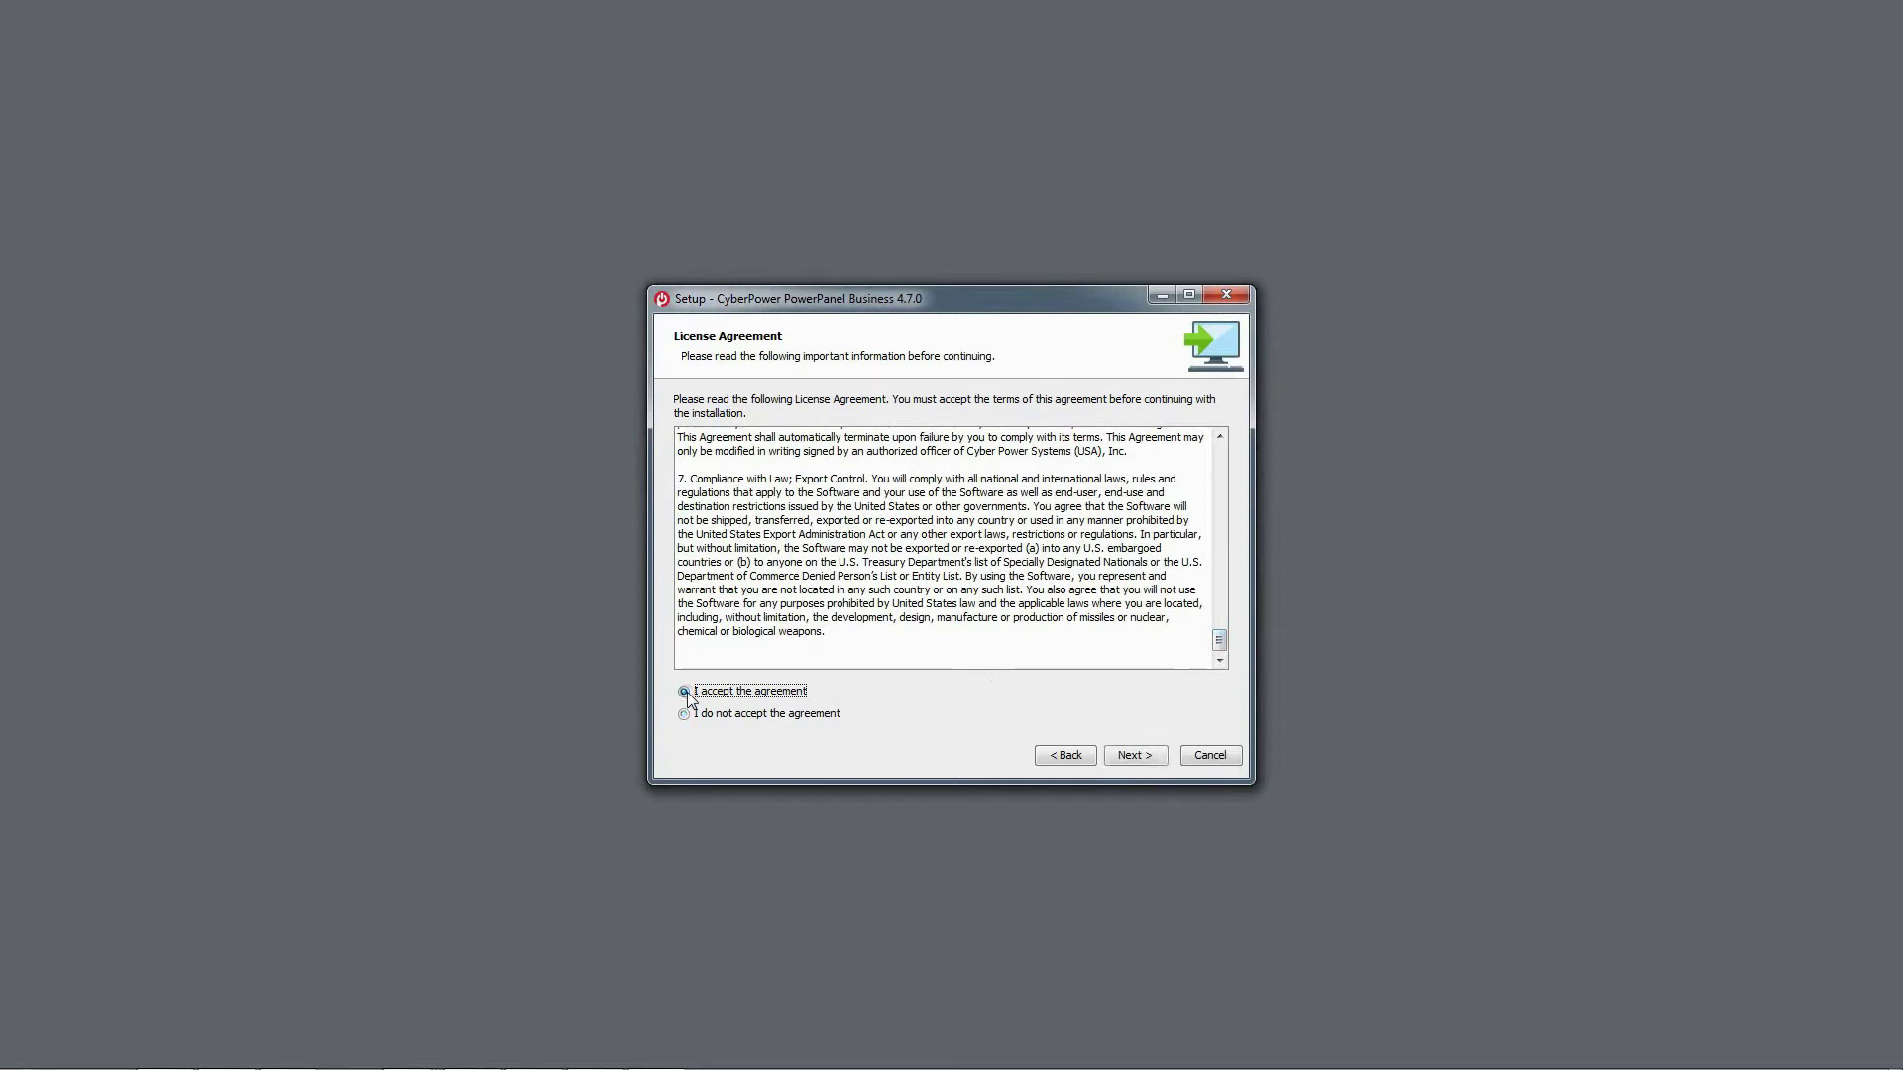
Install only the Remote component into the default Program Files folder.
{"action": "left_click", "coordinate": [1131, 758]}
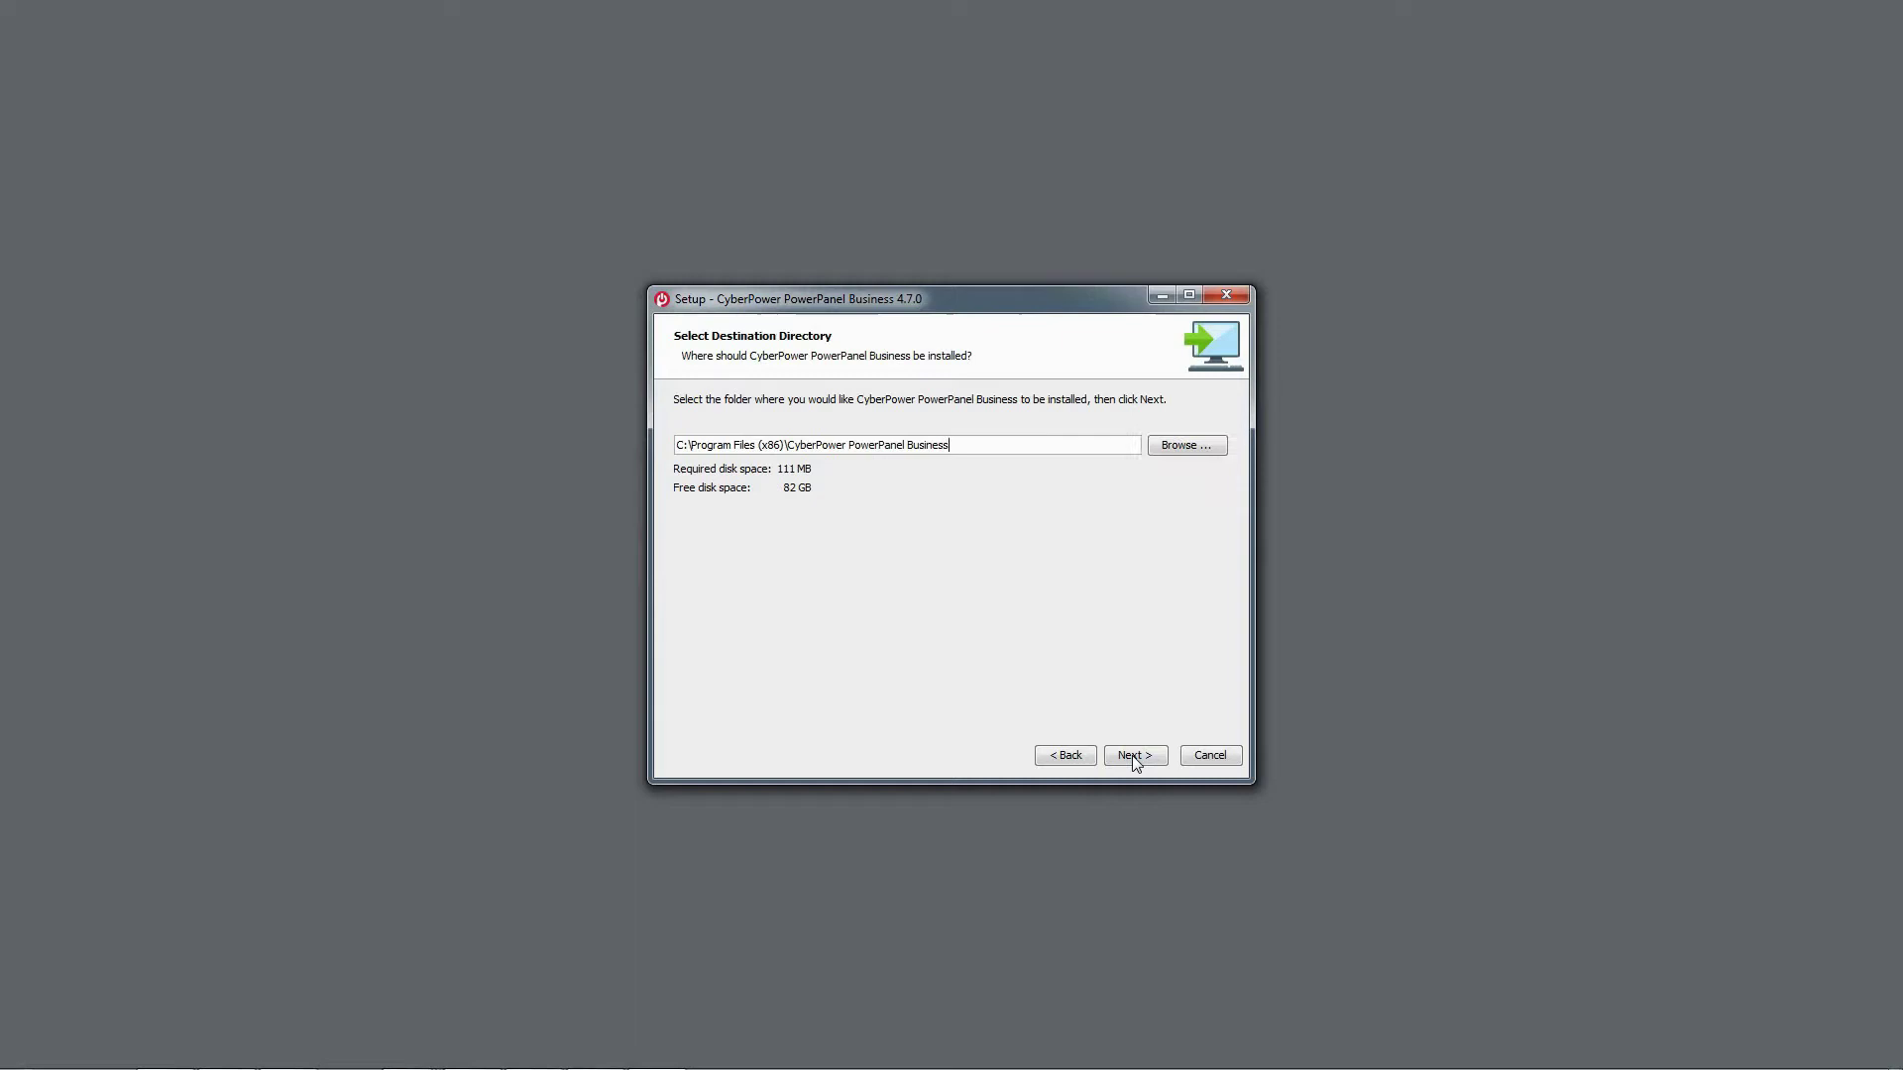
{"action": "left_click", "coordinate": [1135, 760]}
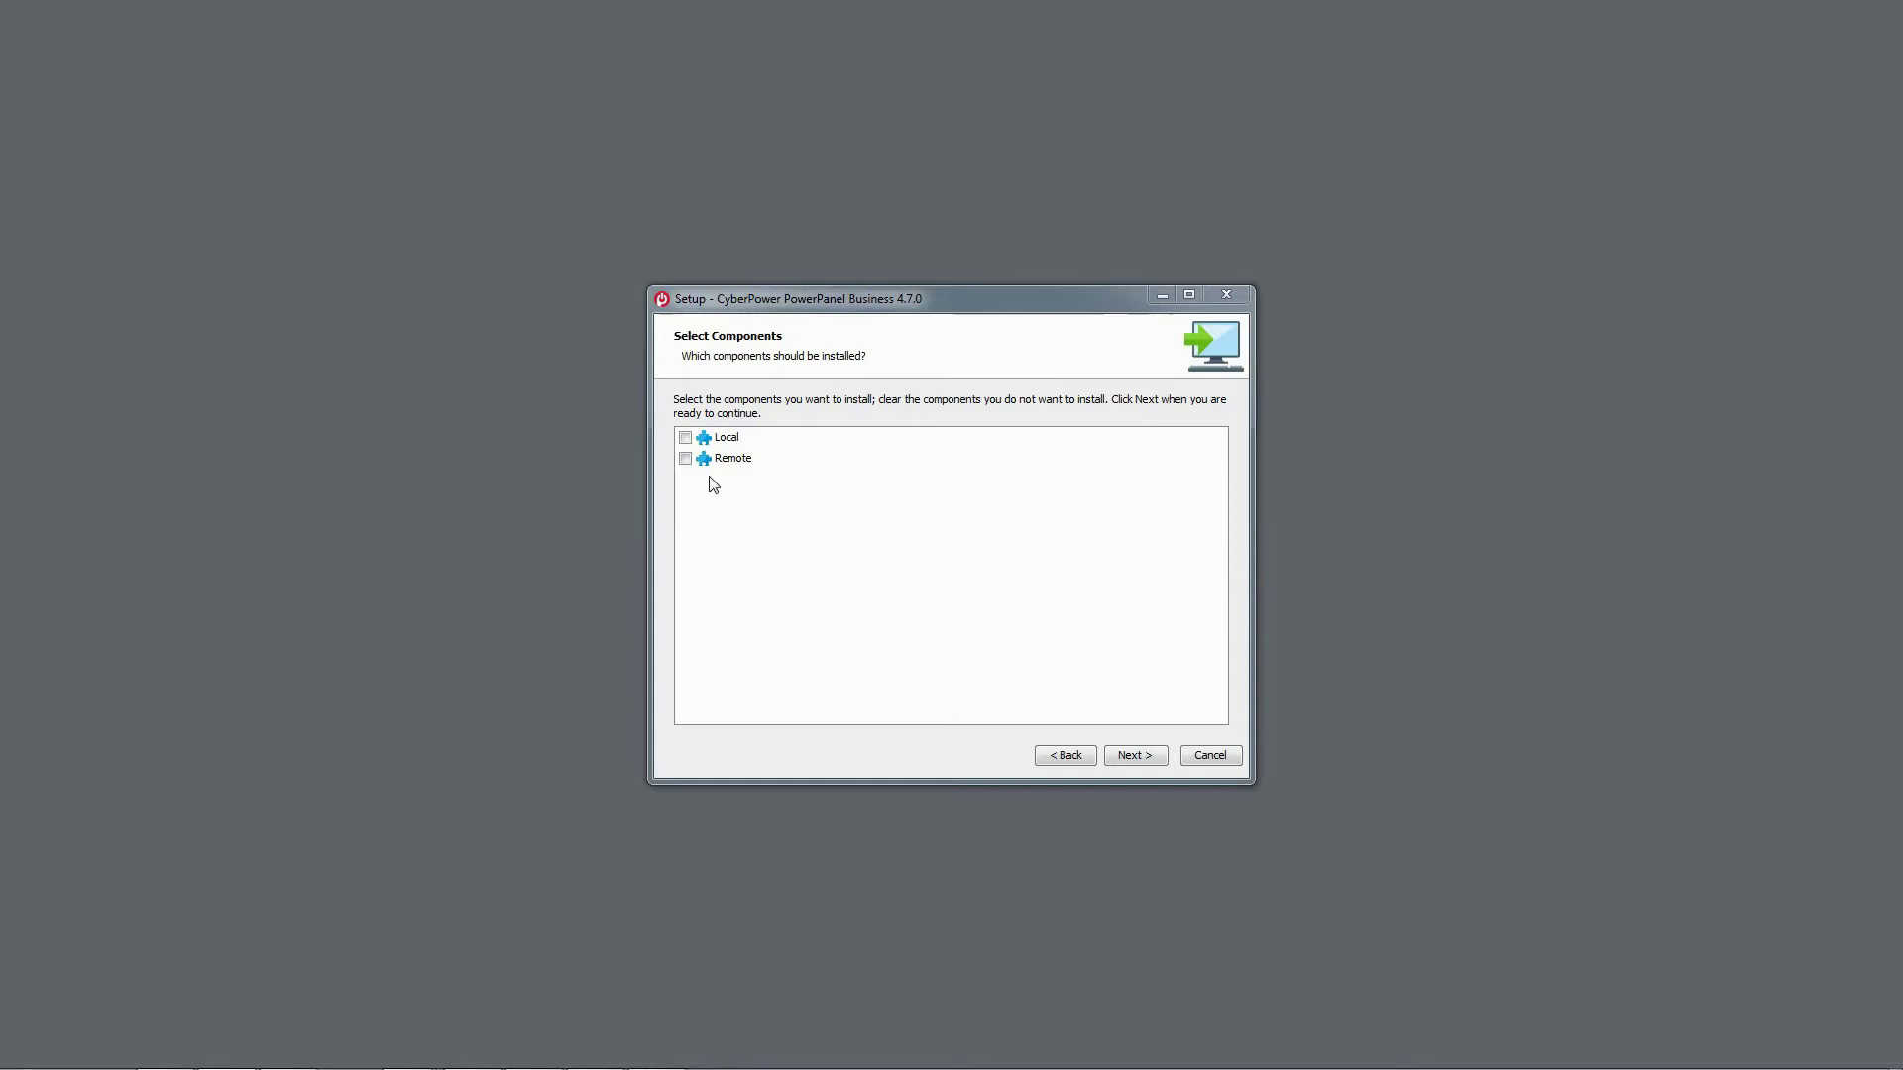
{"action": "left_click", "coordinate": [688, 461]}
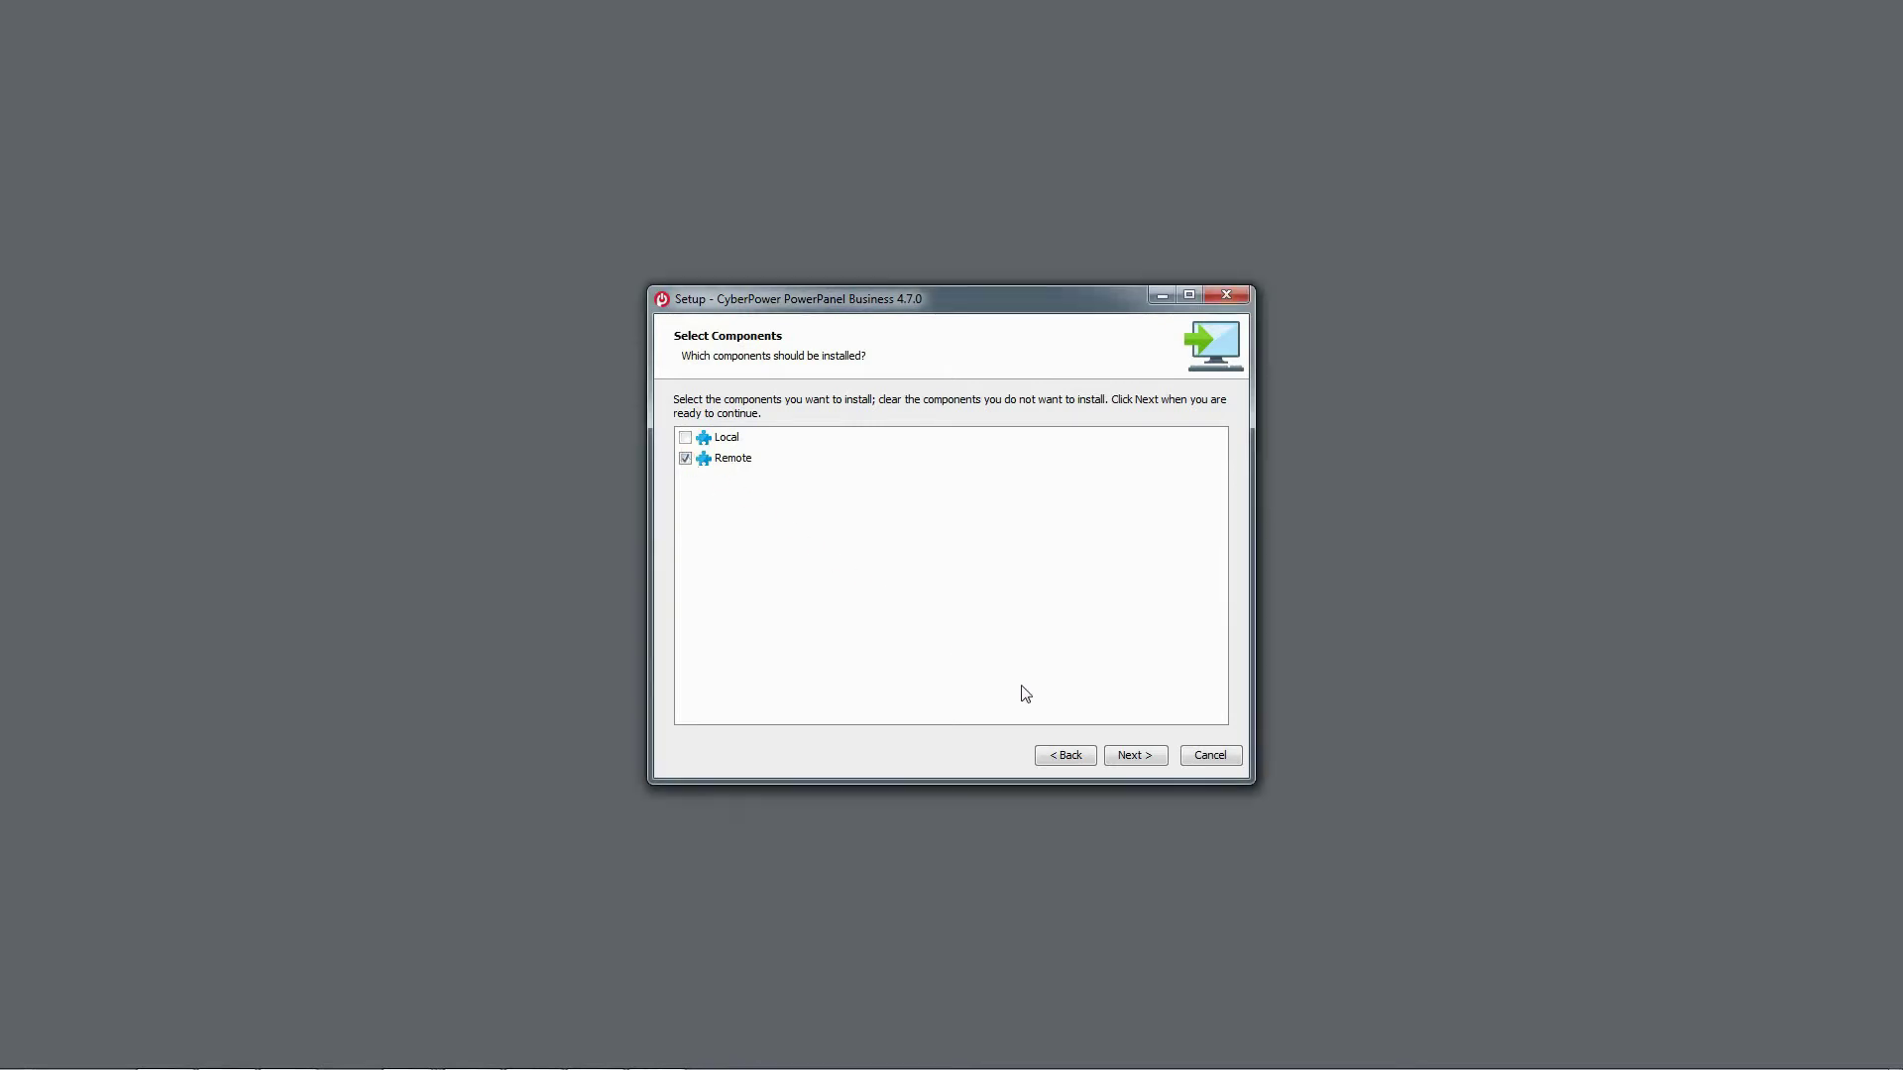
{"action": "left_click", "coordinate": [1133, 756]}
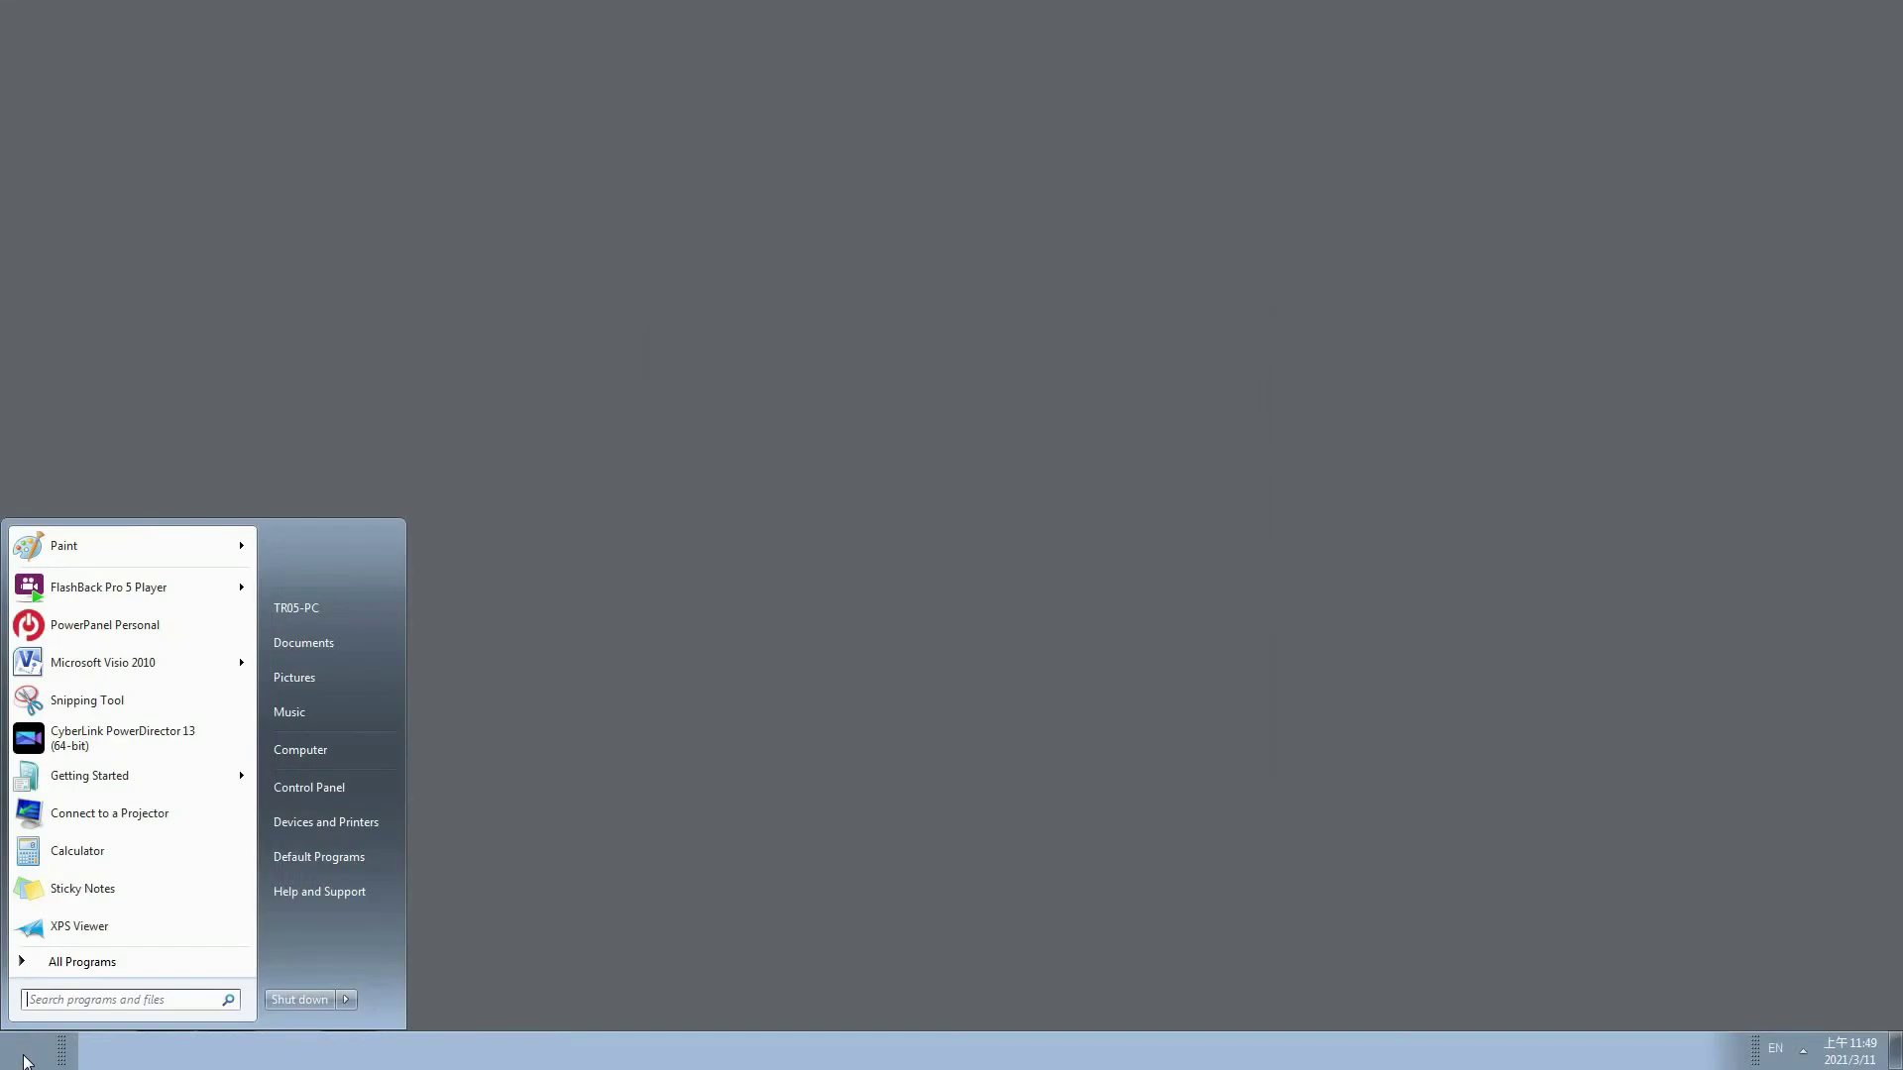
Launch PowerPanel Business Remote from the CyberPower PowerPanel Business Start Menu folder.
{"action": "left_click", "coordinate": [84, 968]}
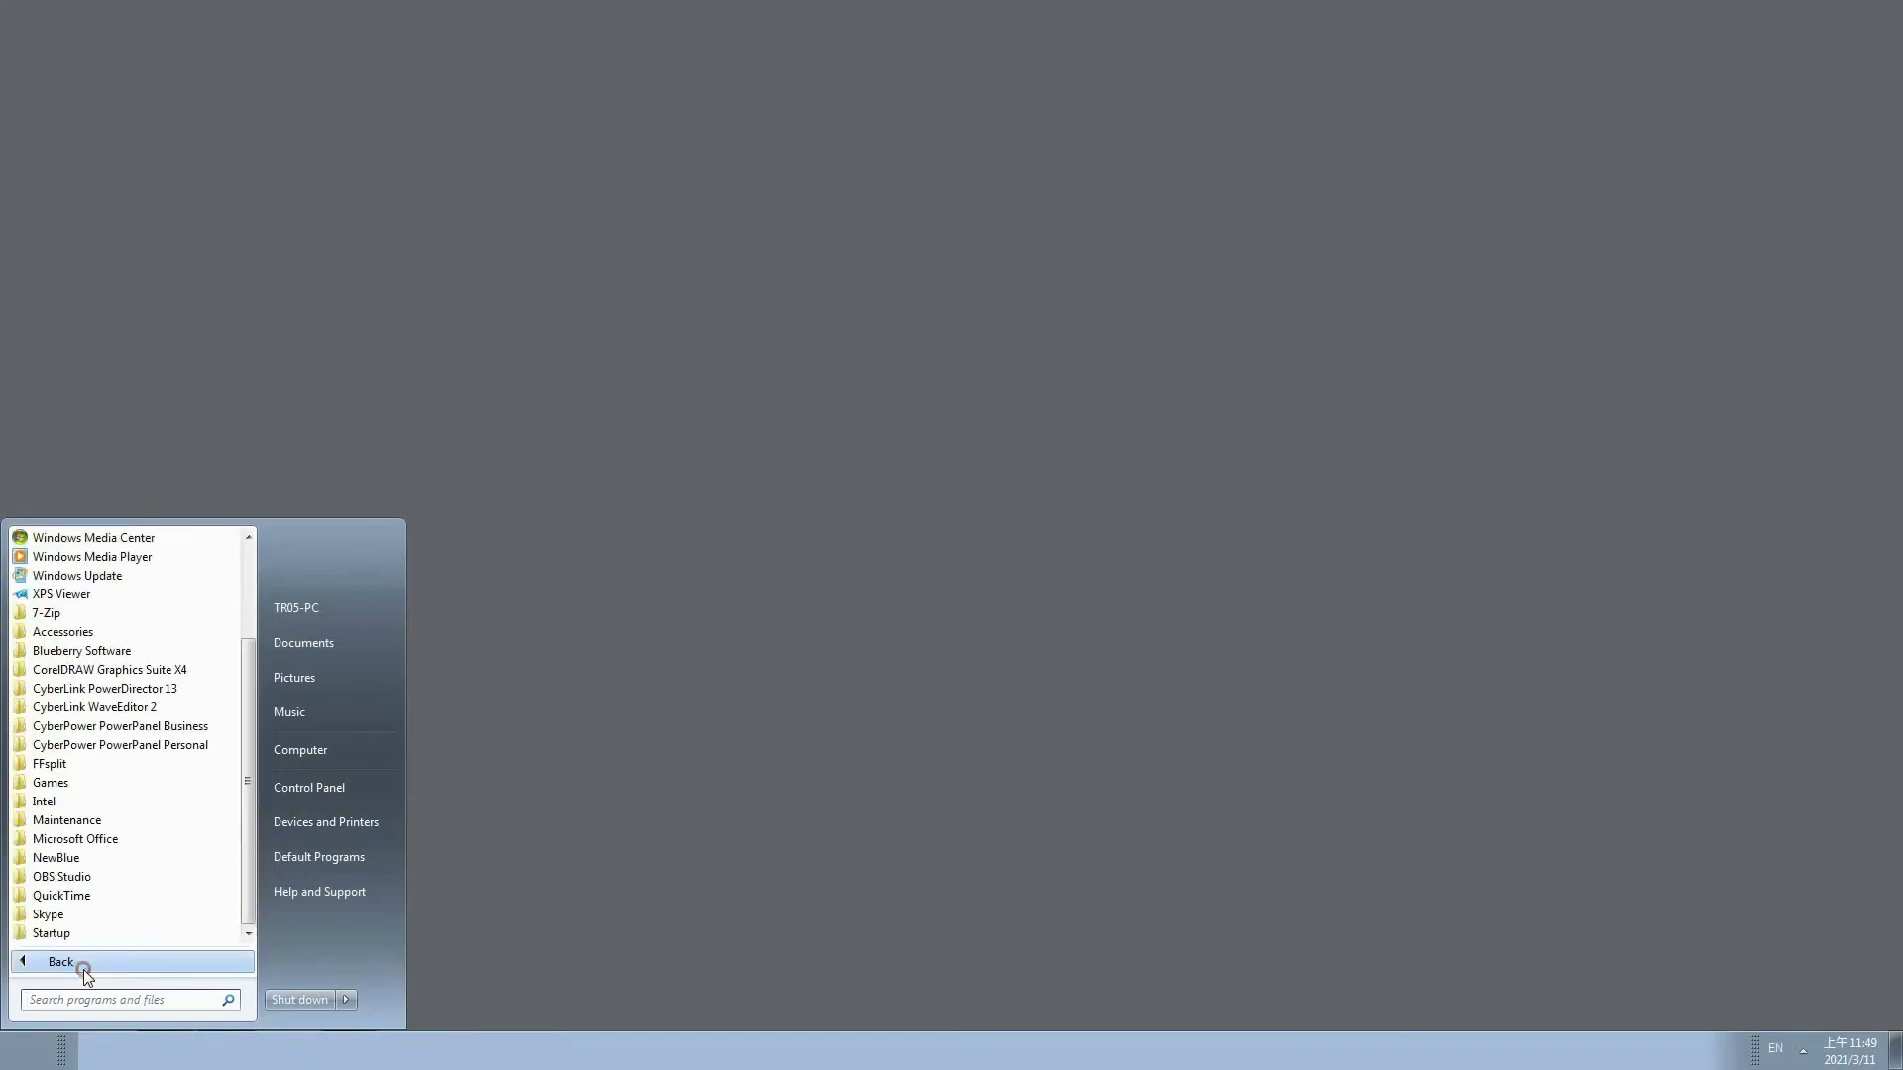
{"action": "left_click", "coordinate": [161, 727]}
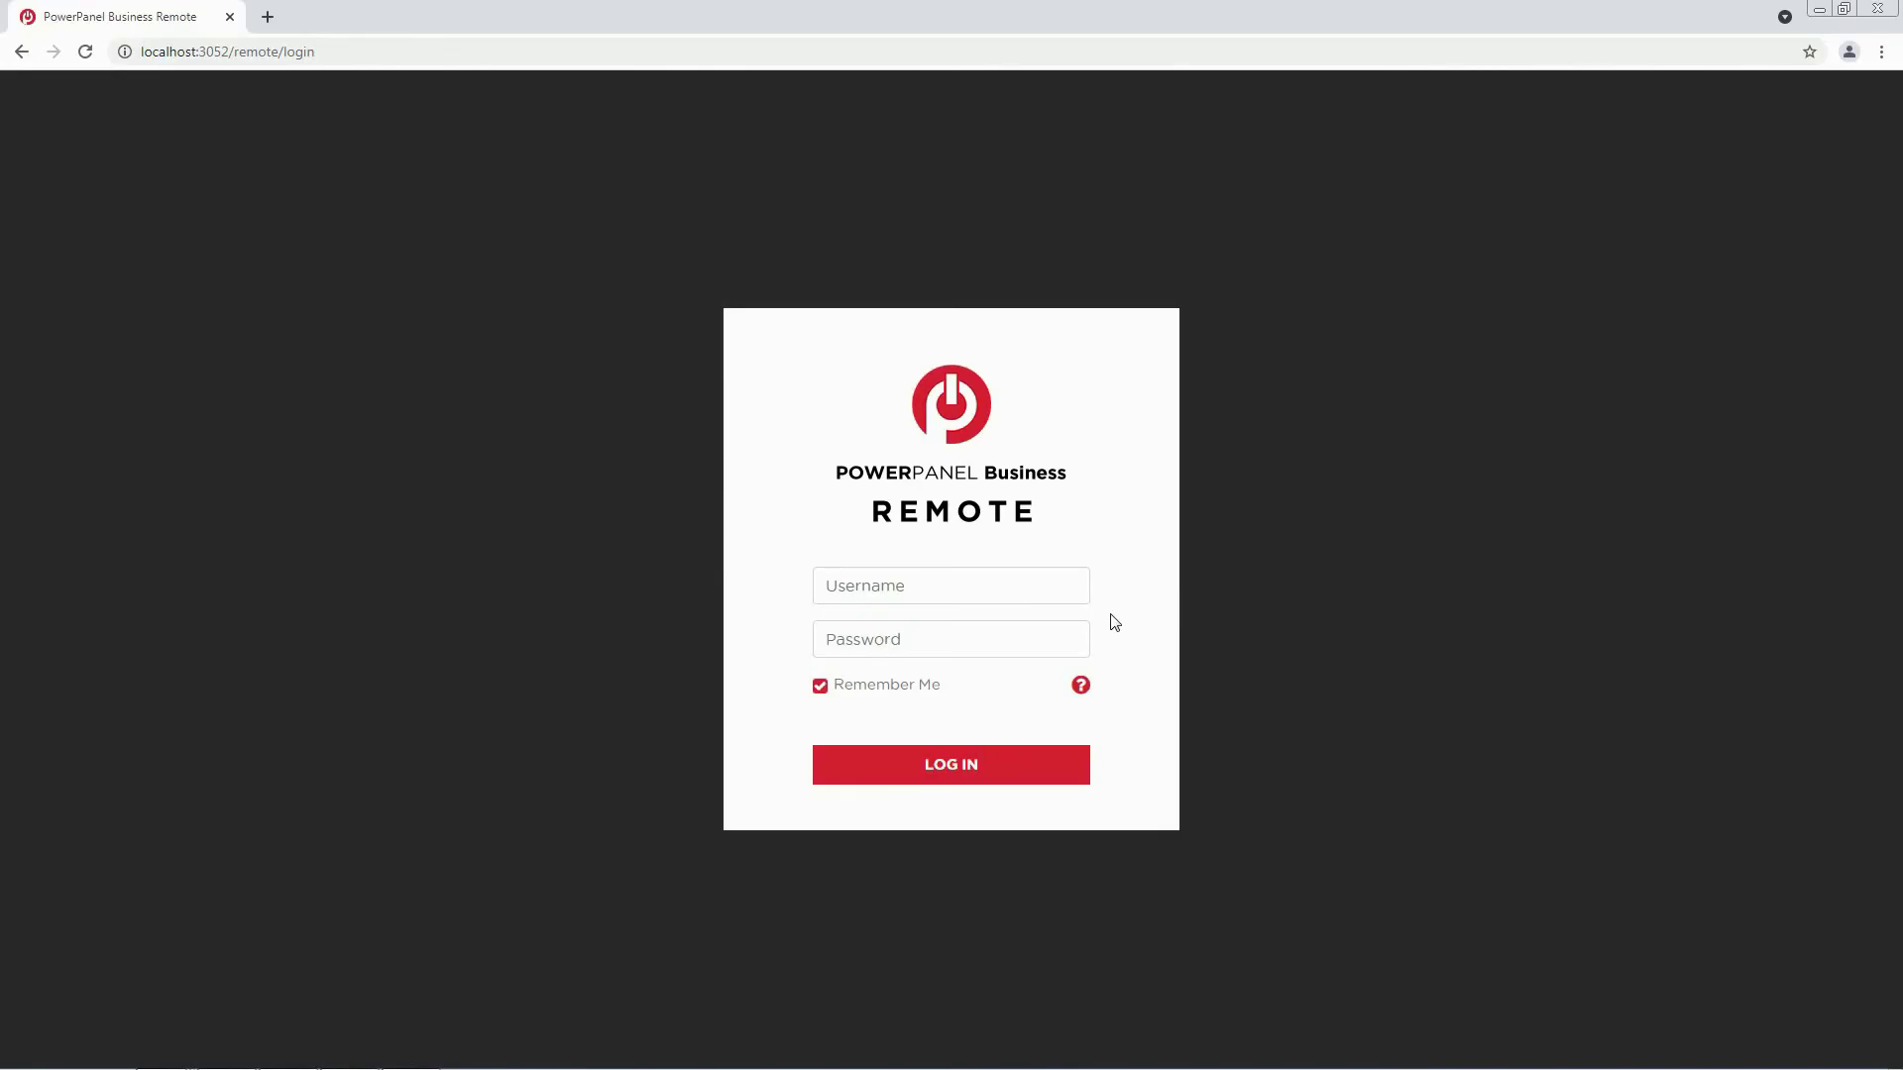
Log in to PowerPanel Business Remote as admin with the password.
{"action": "left_click", "coordinate": [991, 590]}
{"action": "type", "text": "a"}
{"action": "type", "text": "dmin"}
{"action": "left_click", "coordinate": [982, 631]}
{"action": "left_click", "coordinate": [960, 765]}
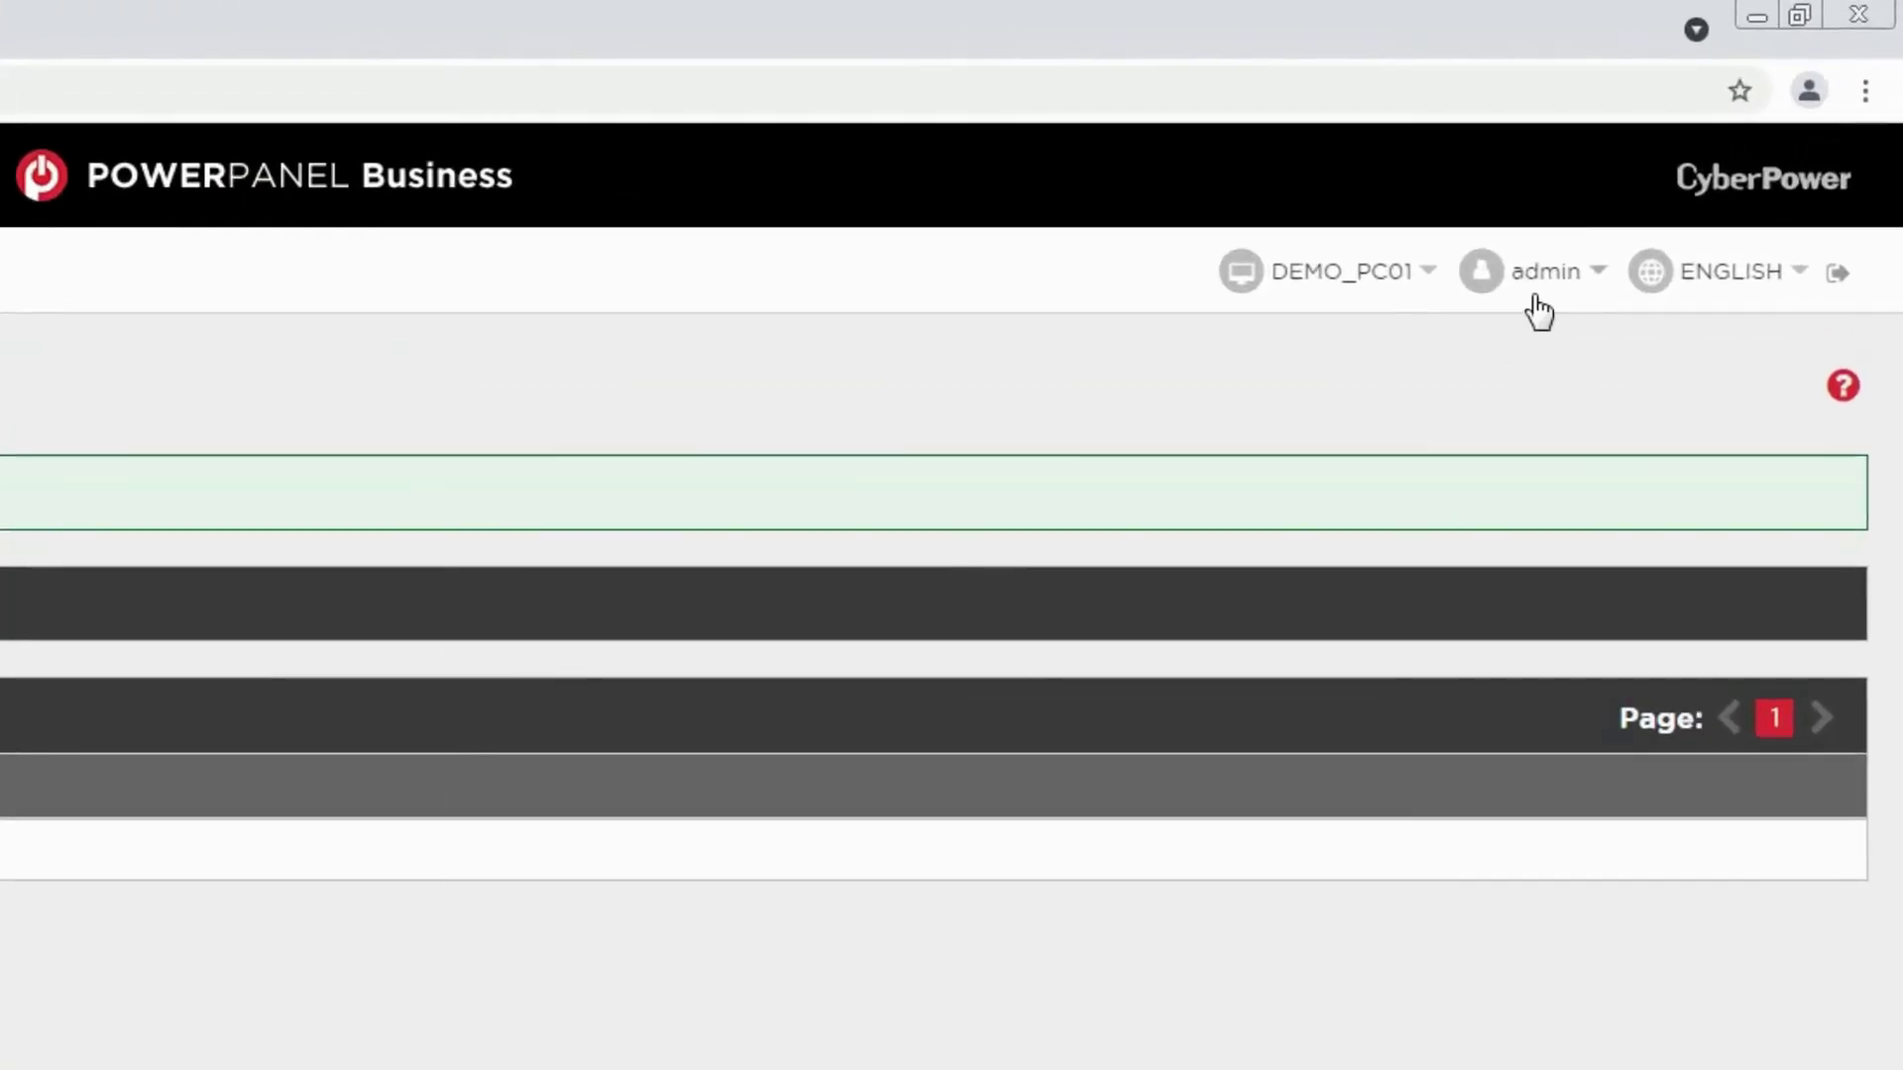
{"action": "left_click", "coordinate": [1539, 307]}
{"action": "left_click", "coordinate": [1538, 308]}
{"action": "left_click", "coordinate": [1354, 310]}
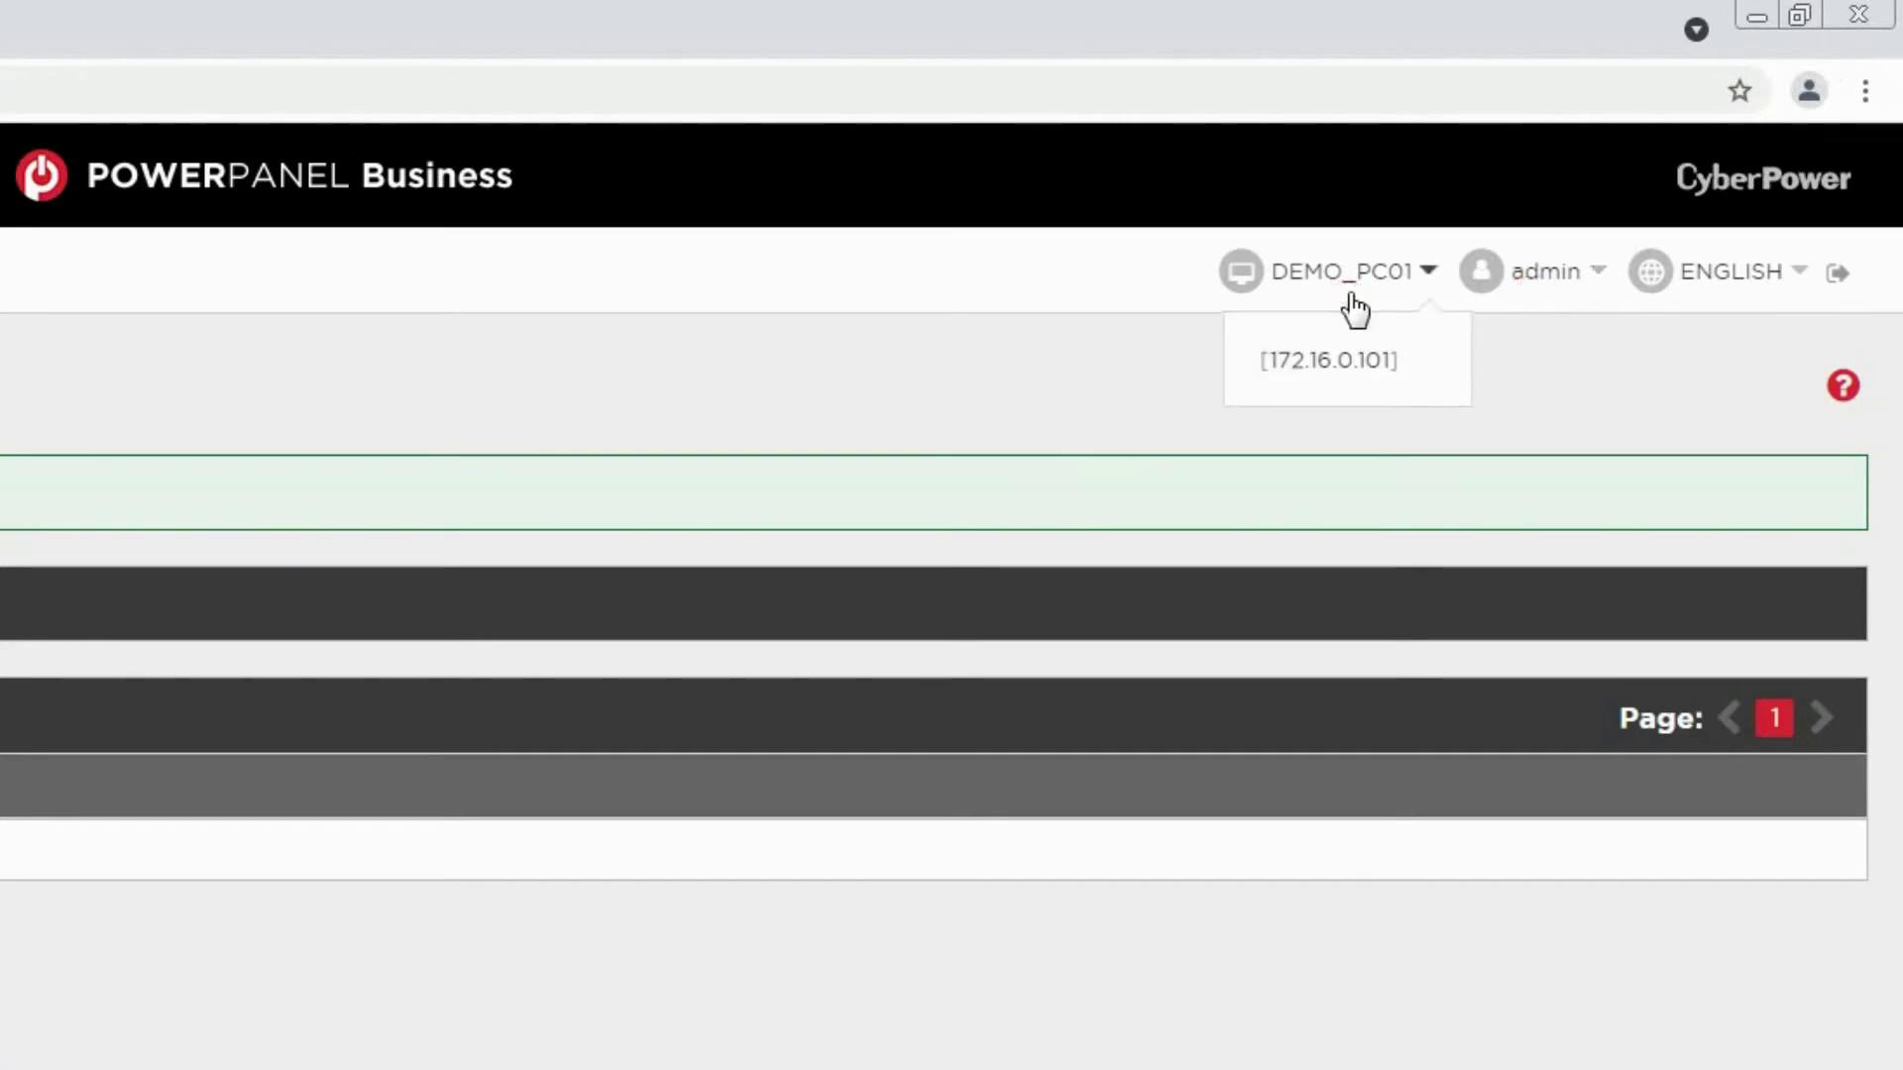
{"action": "left_click", "coordinate": [1354, 310]}
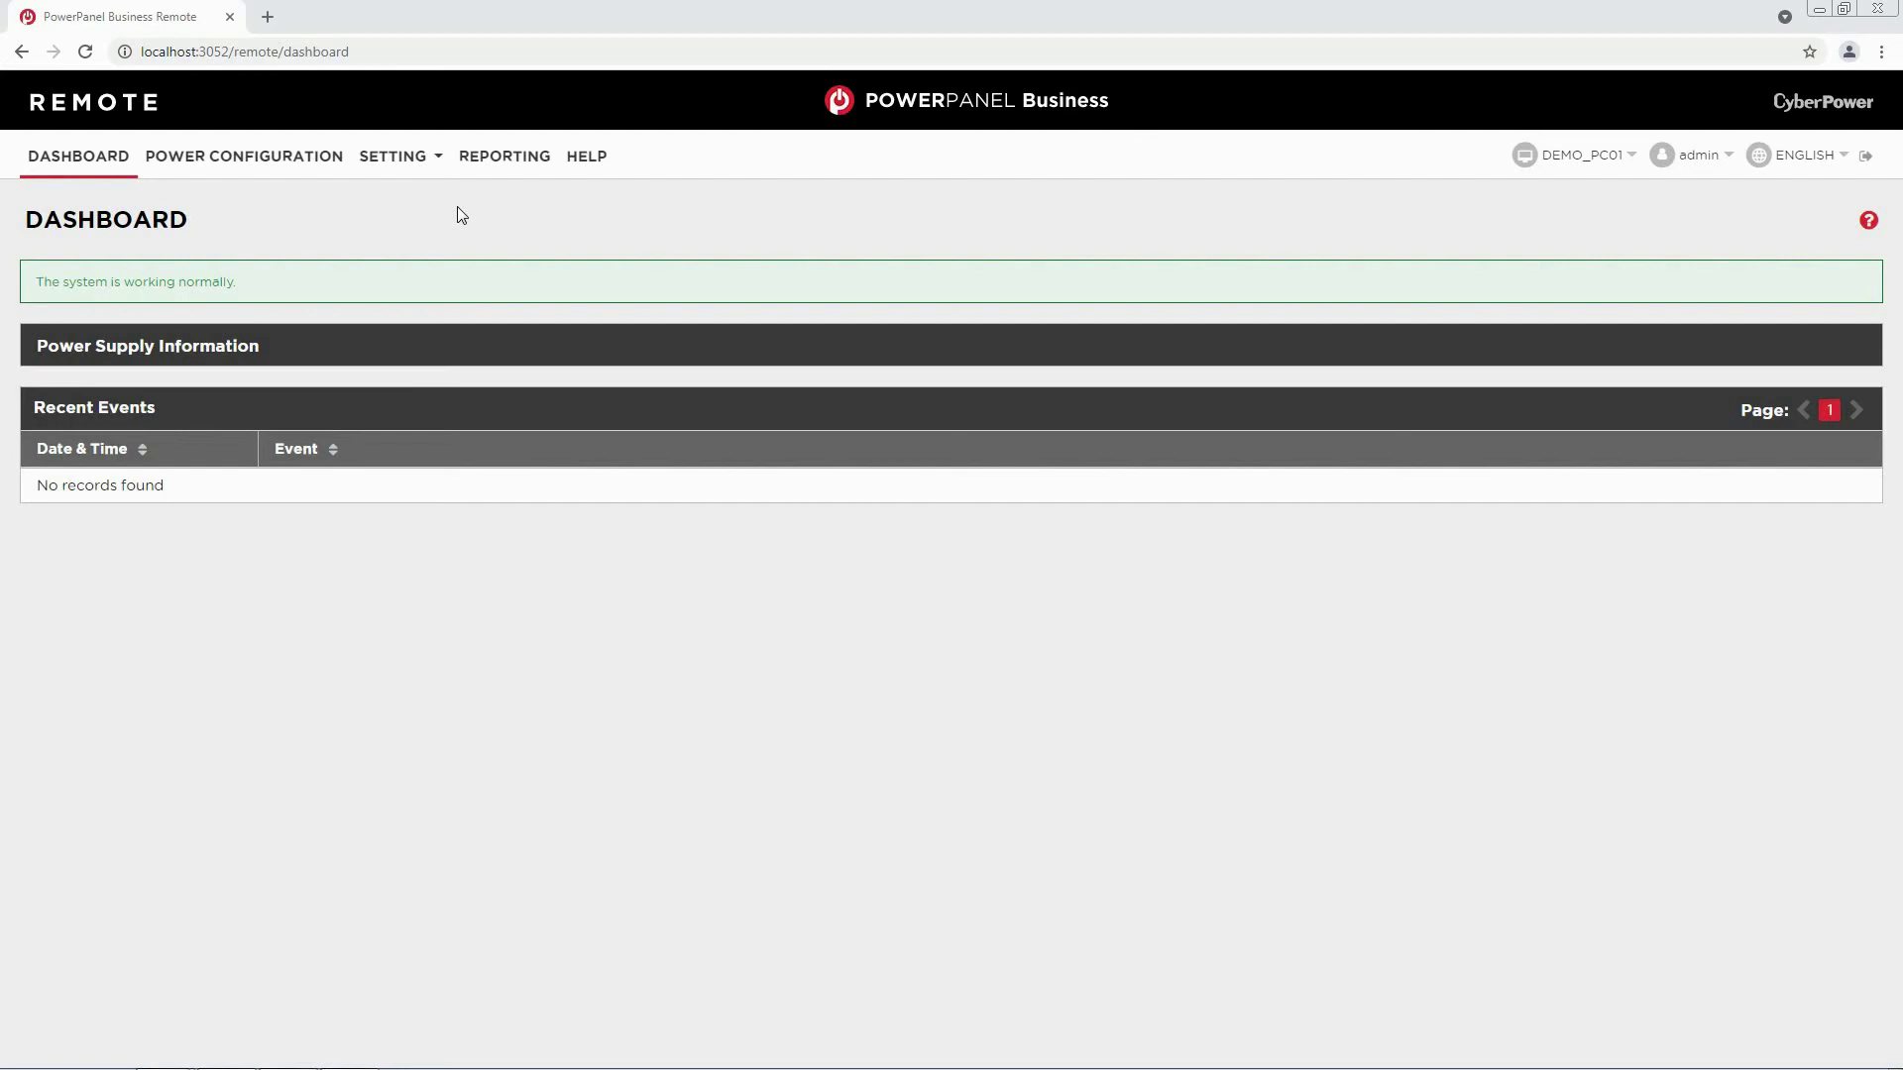
Open SETTING > Remote Host, try Custom scan mode, then return to Local Subnet.
{"action": "left_click", "coordinate": [388, 156]}
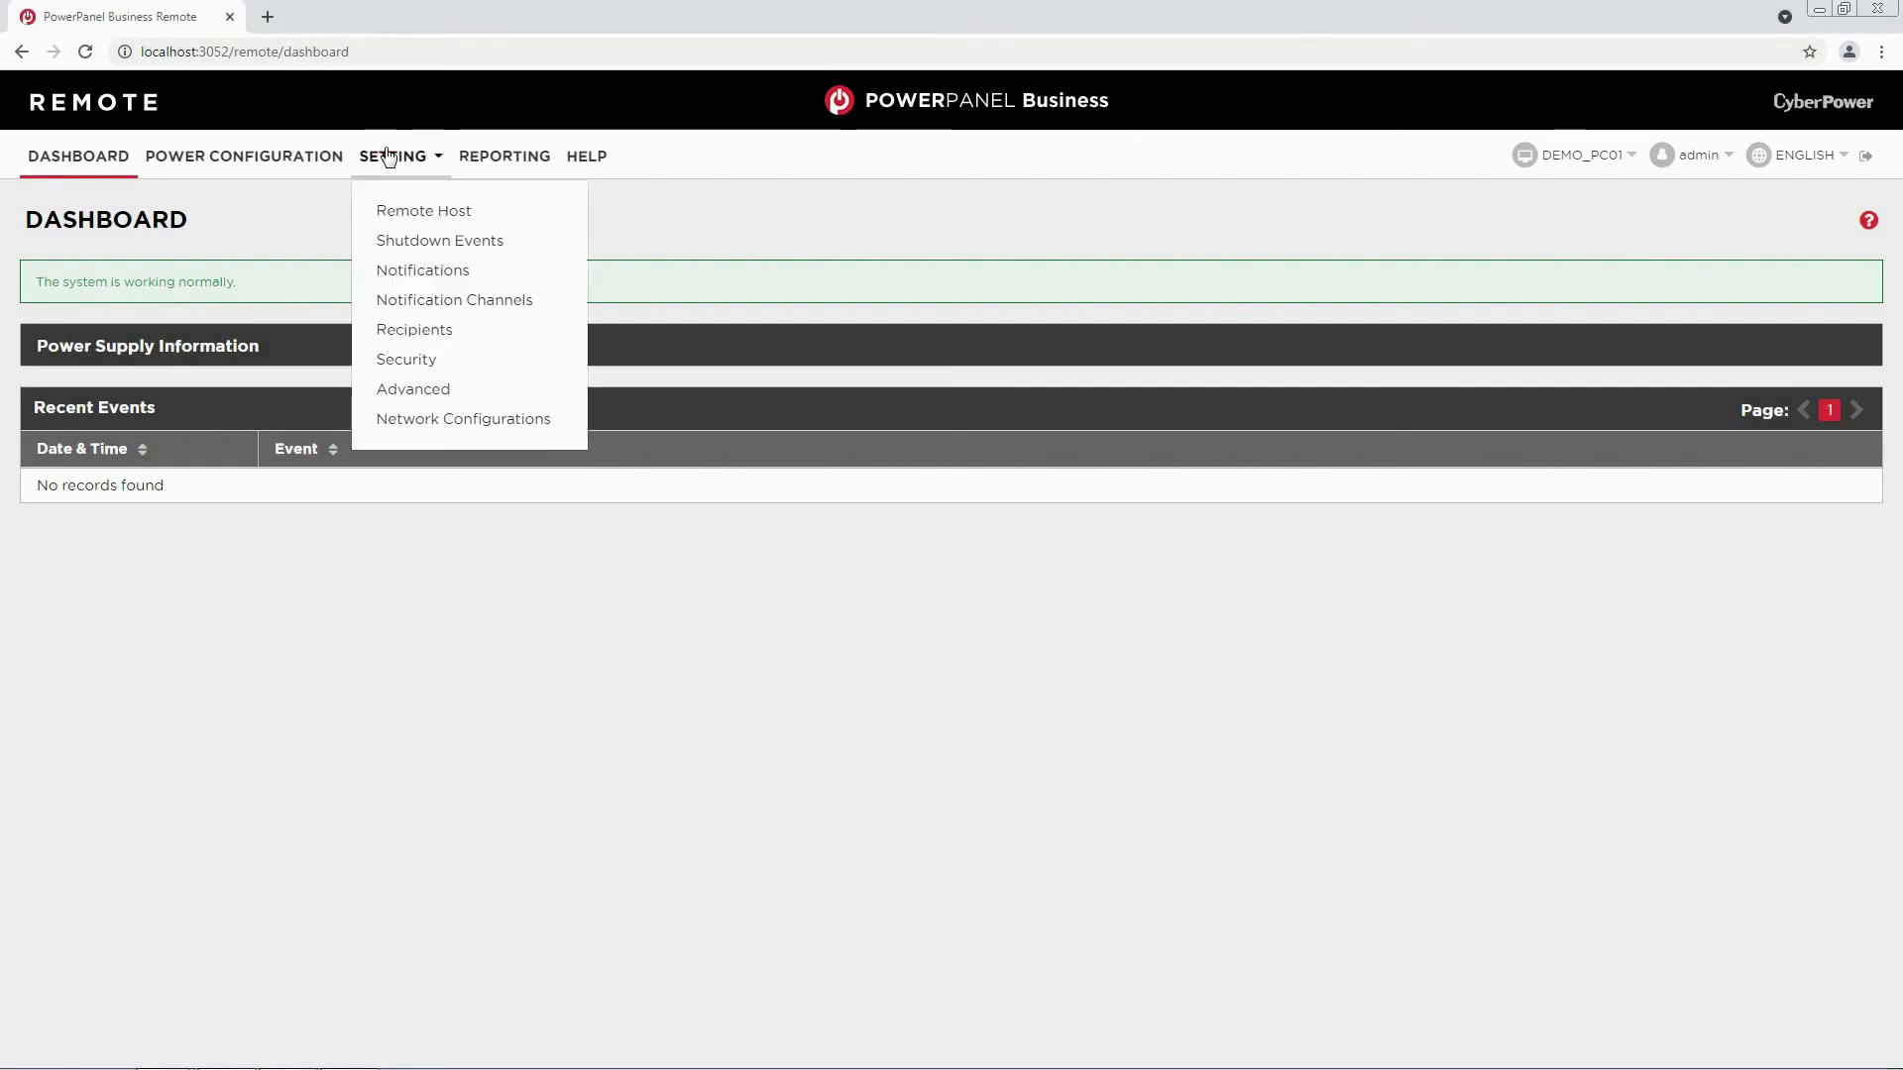
{"action": "left_click", "coordinate": [410, 209]}
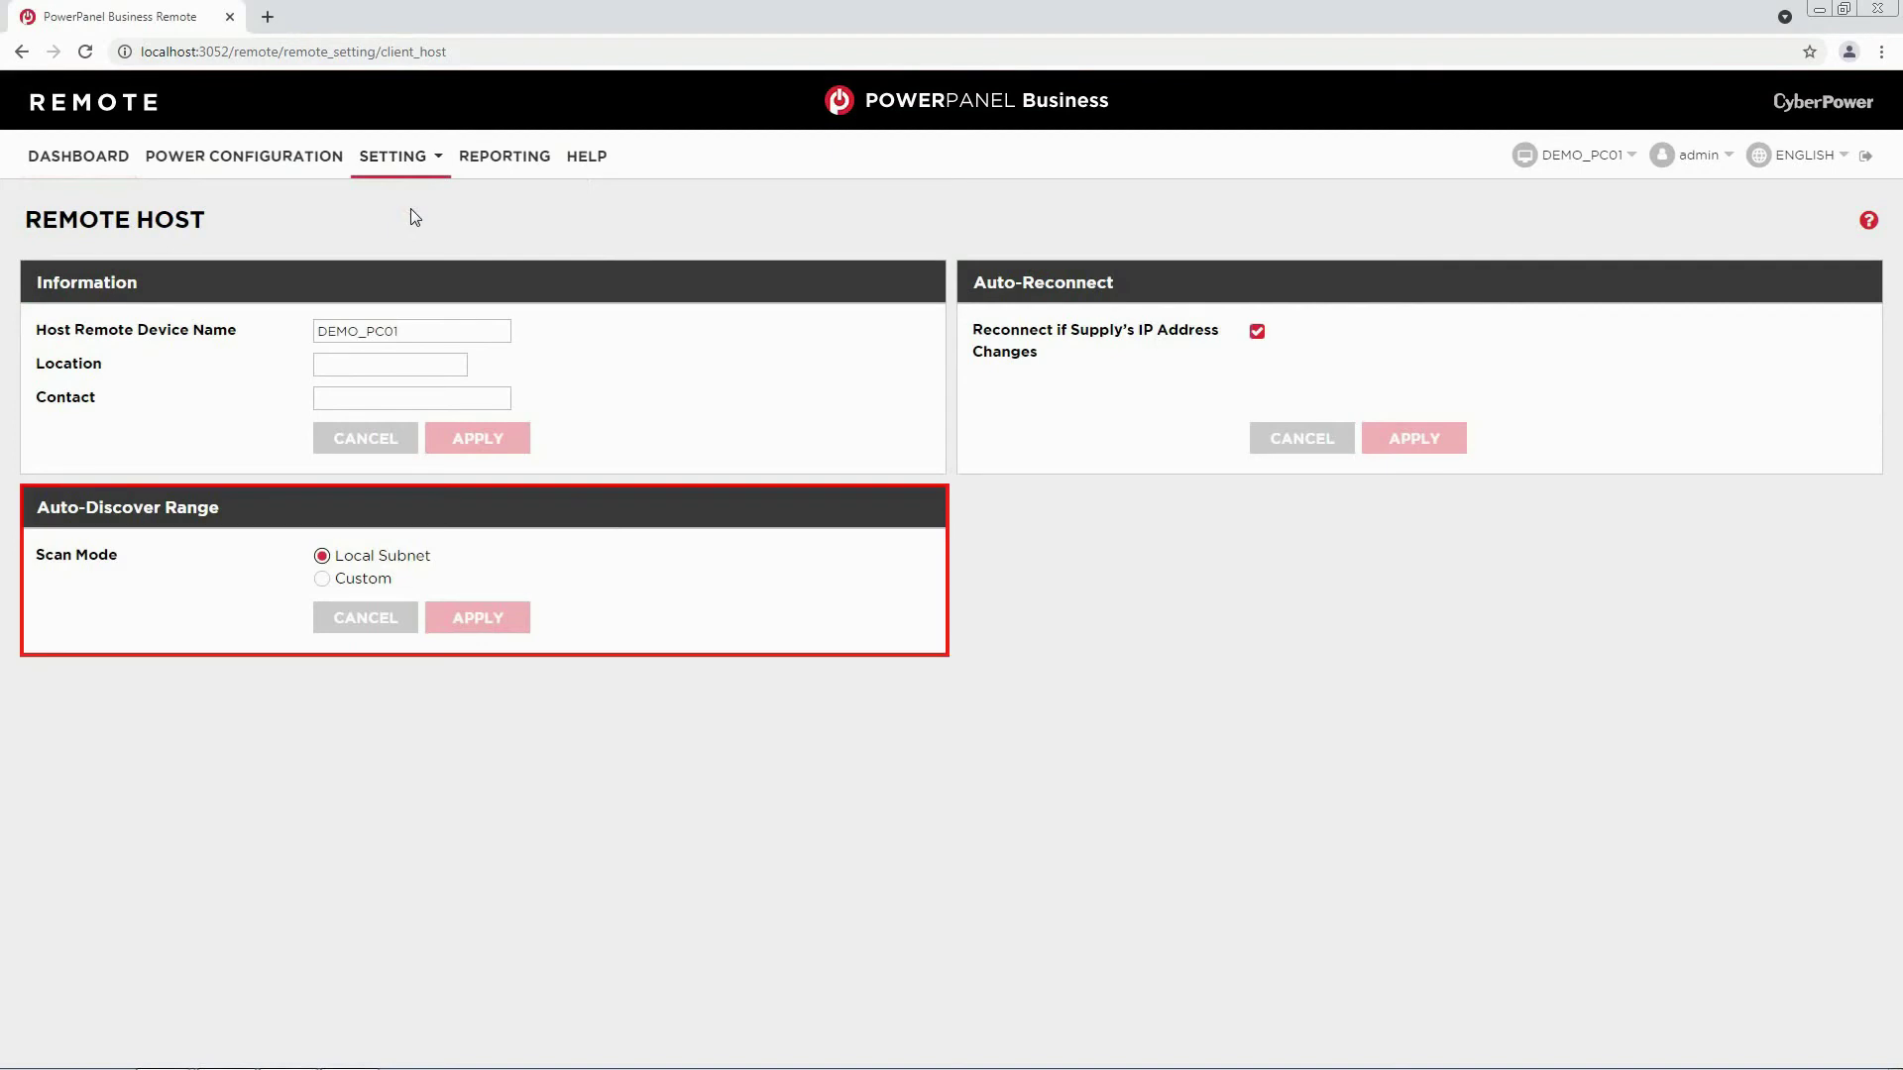
{"action": "left_click", "coordinate": [322, 580]}
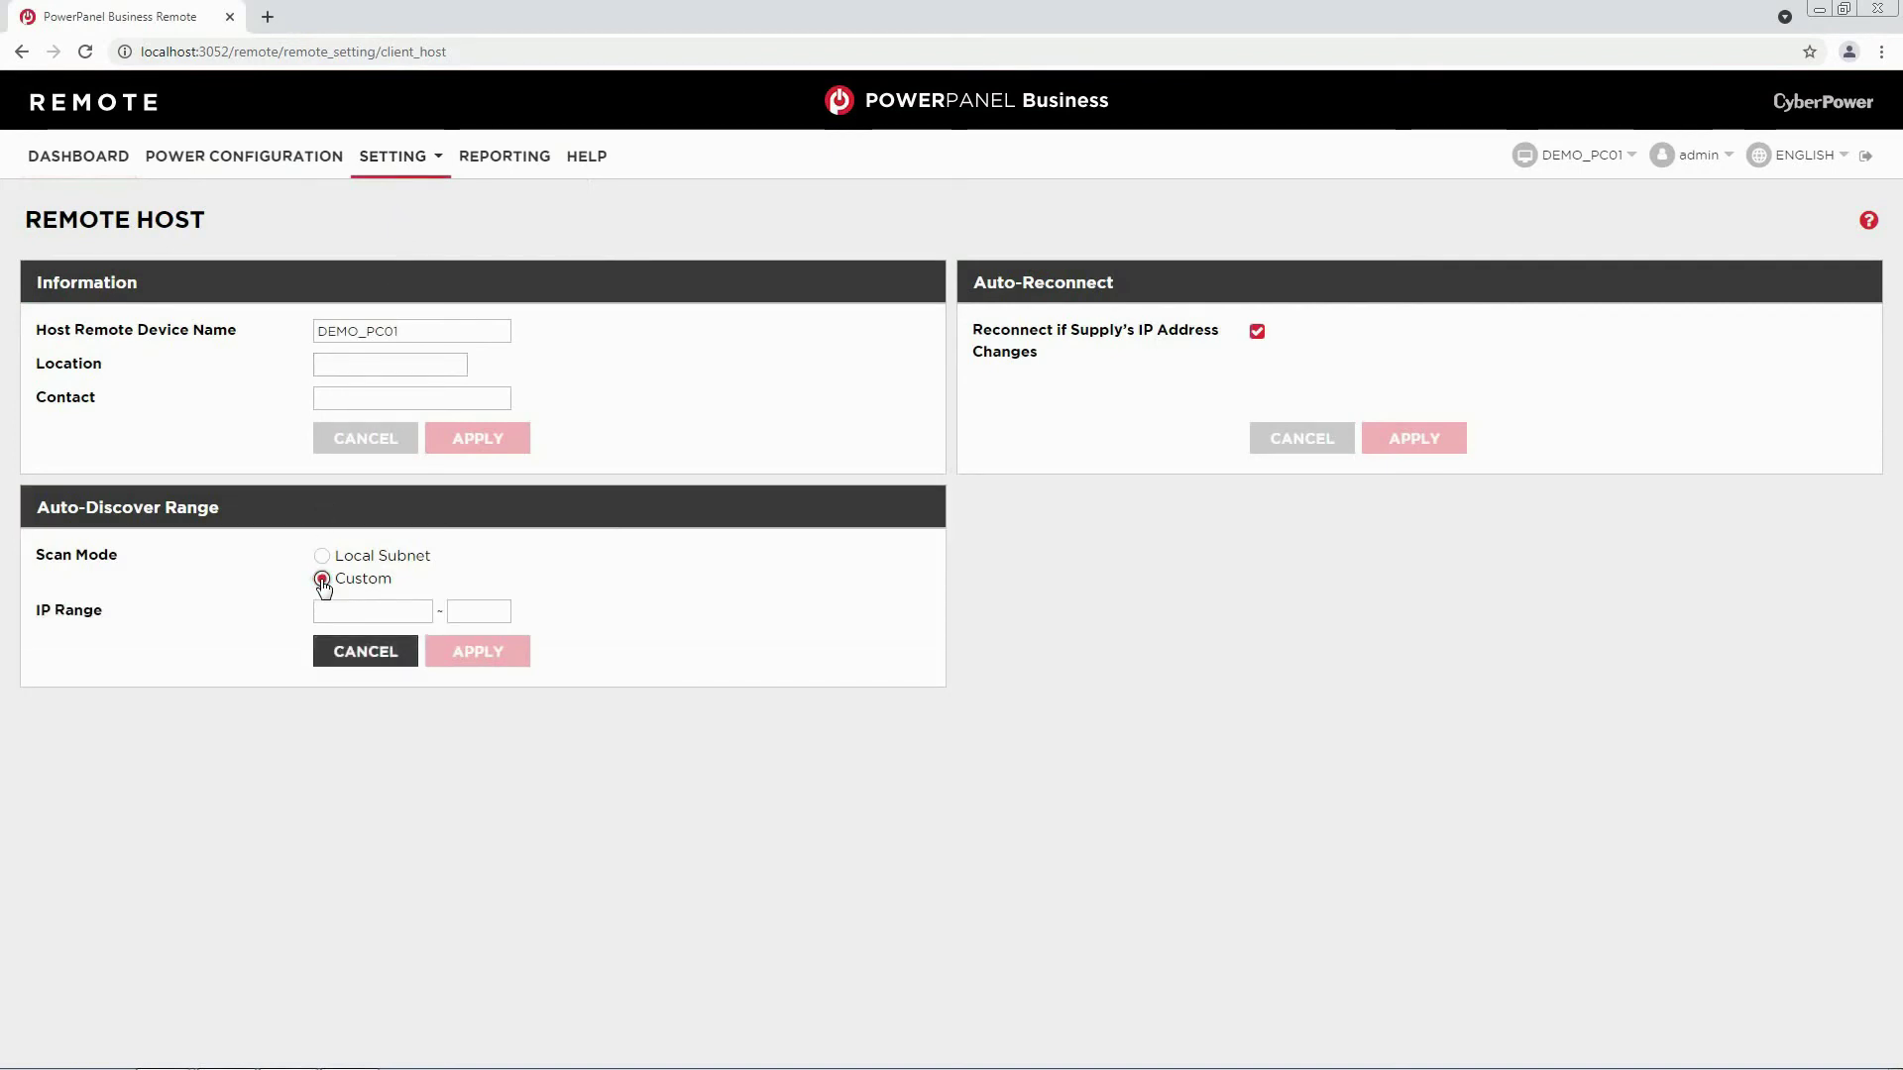
{"action": "left_click", "coordinate": [322, 556]}
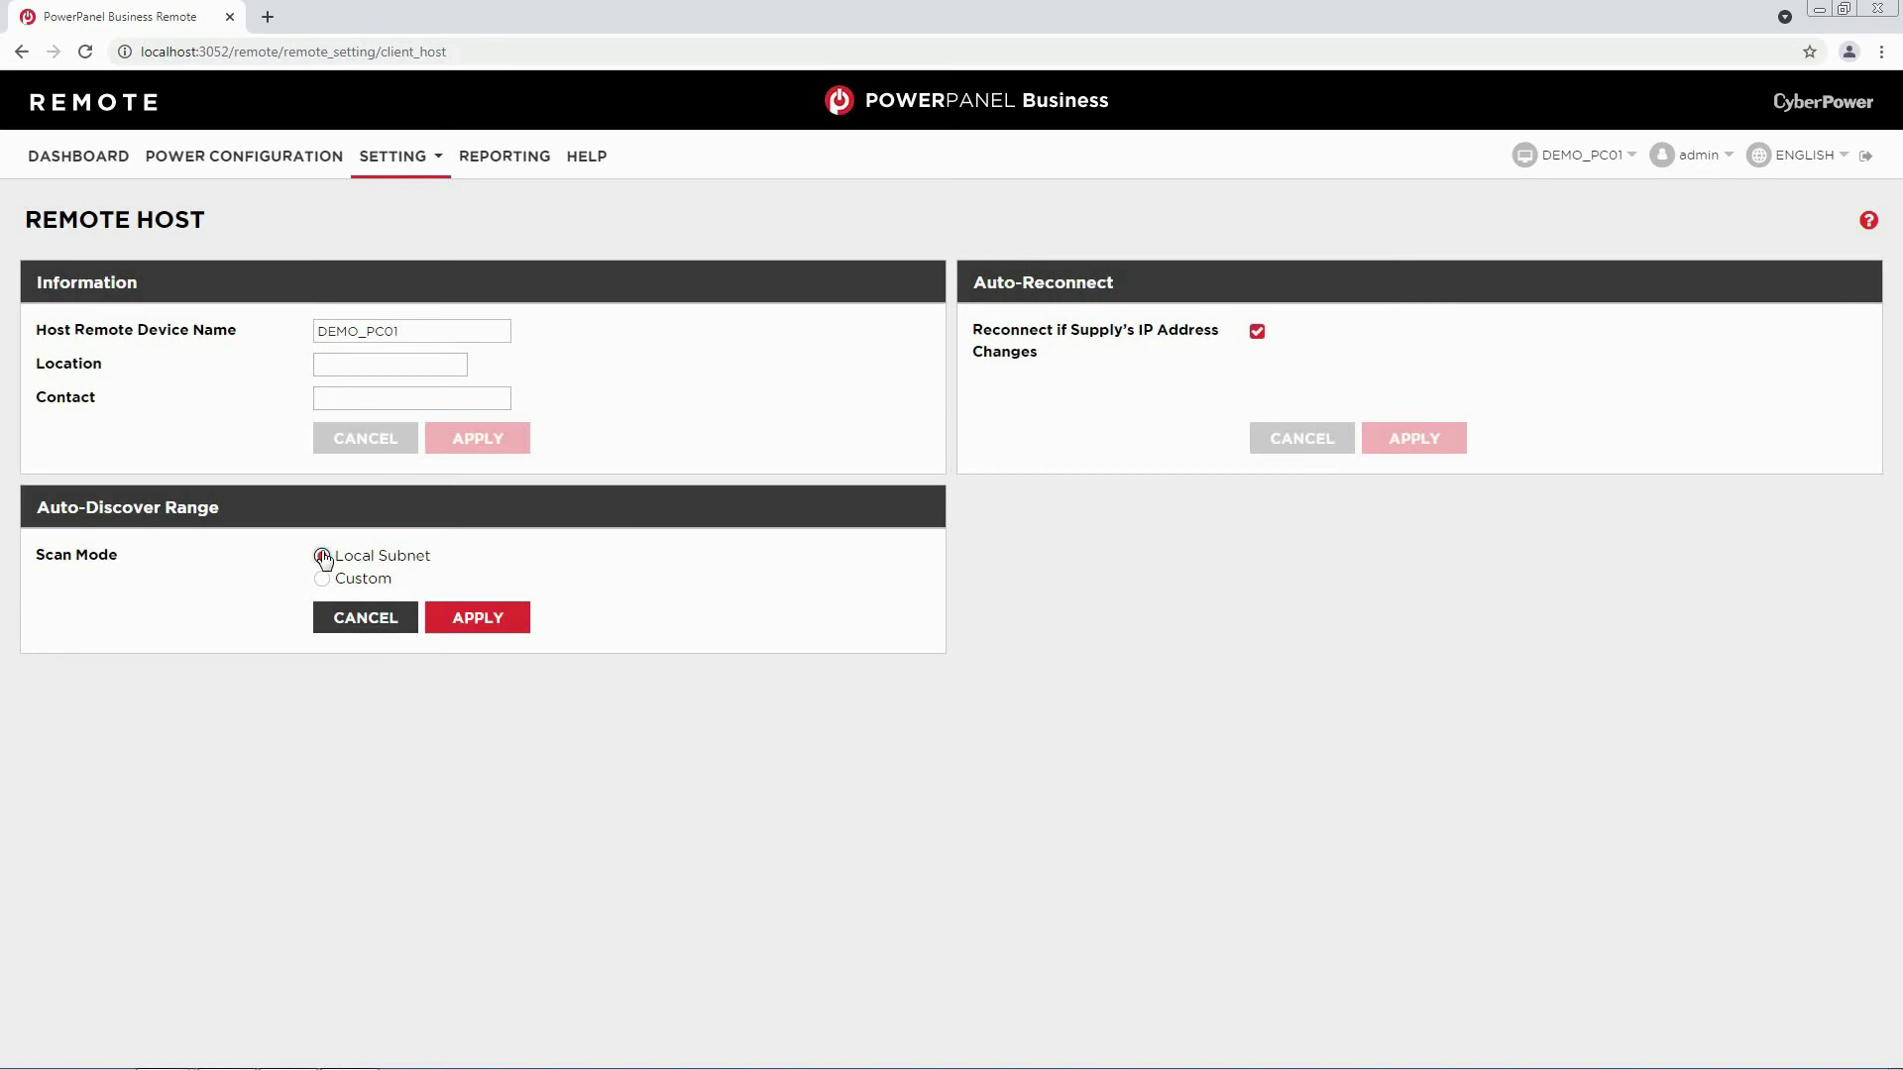
On Power Configuration, refresh the IP list and keep policy 1 with UPS type.
{"action": "left_click", "coordinate": [261, 159]}
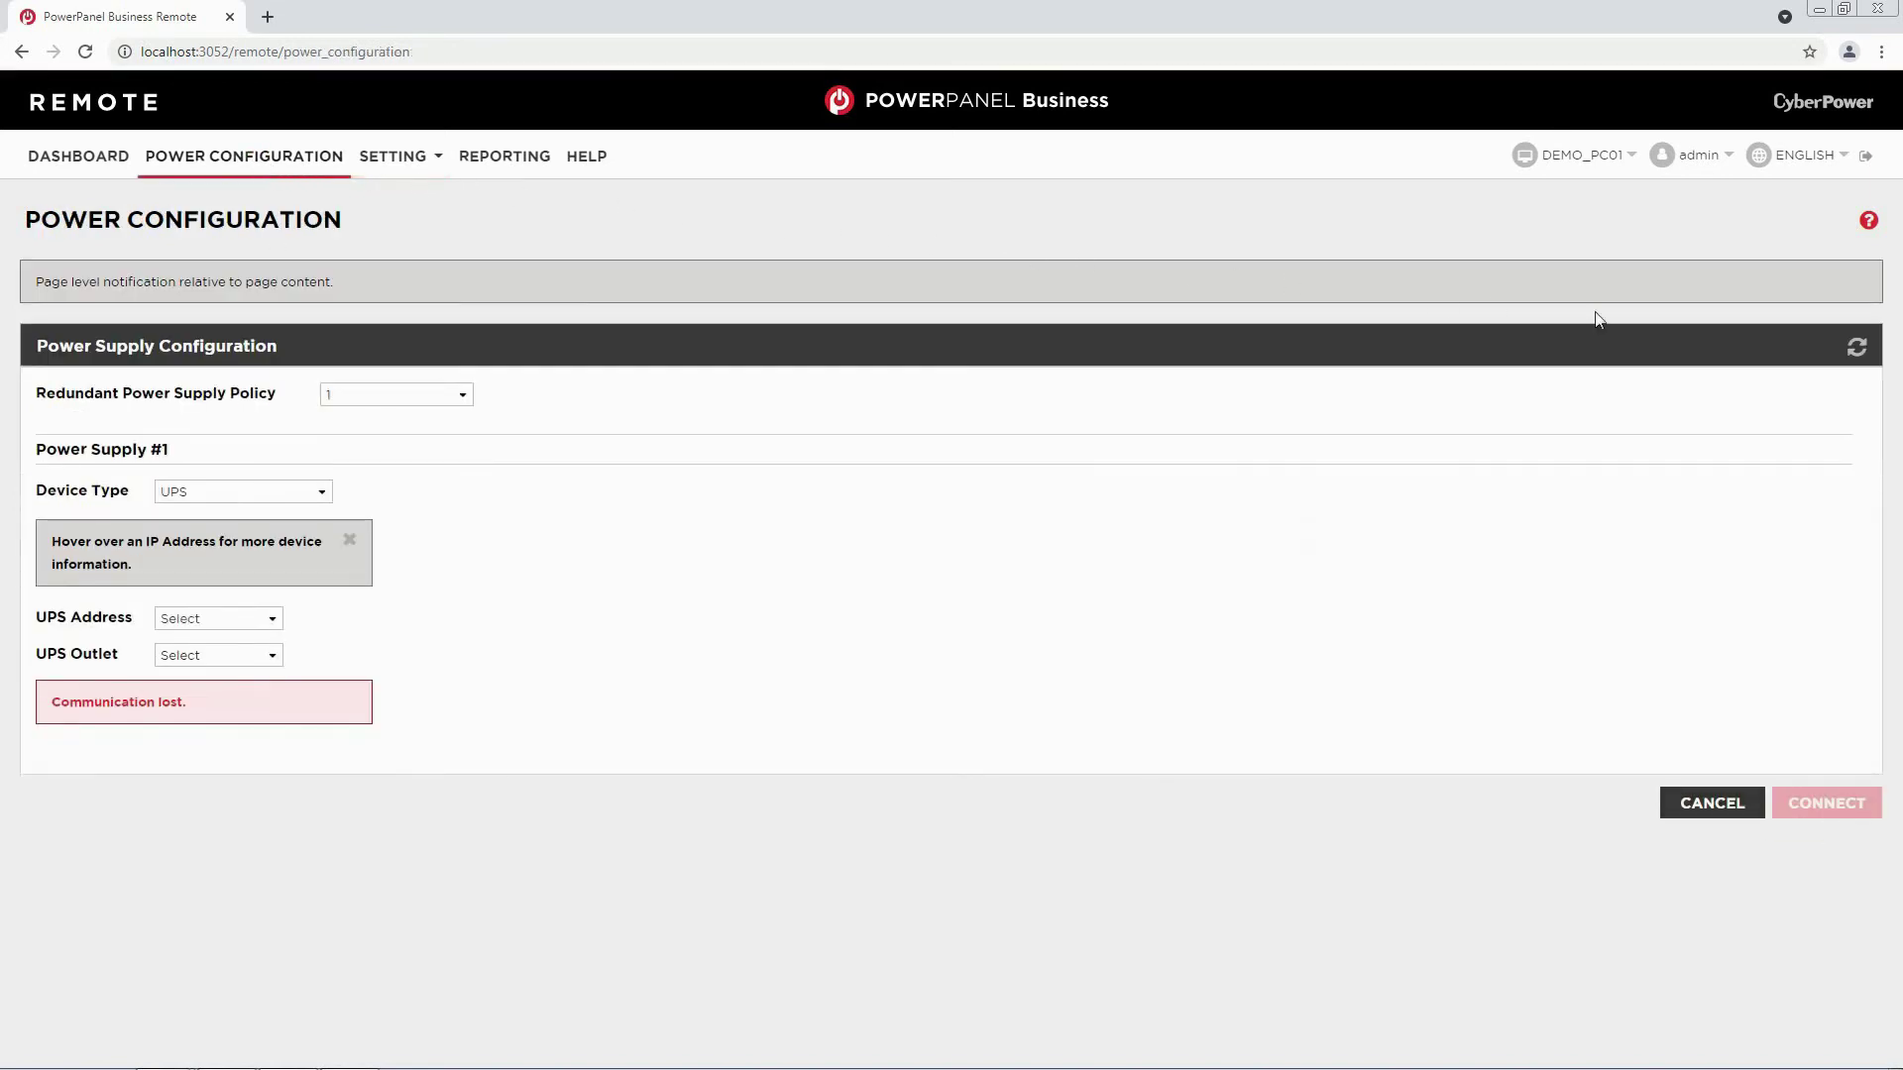
{"action": "left_click", "coordinate": [1857, 346]}
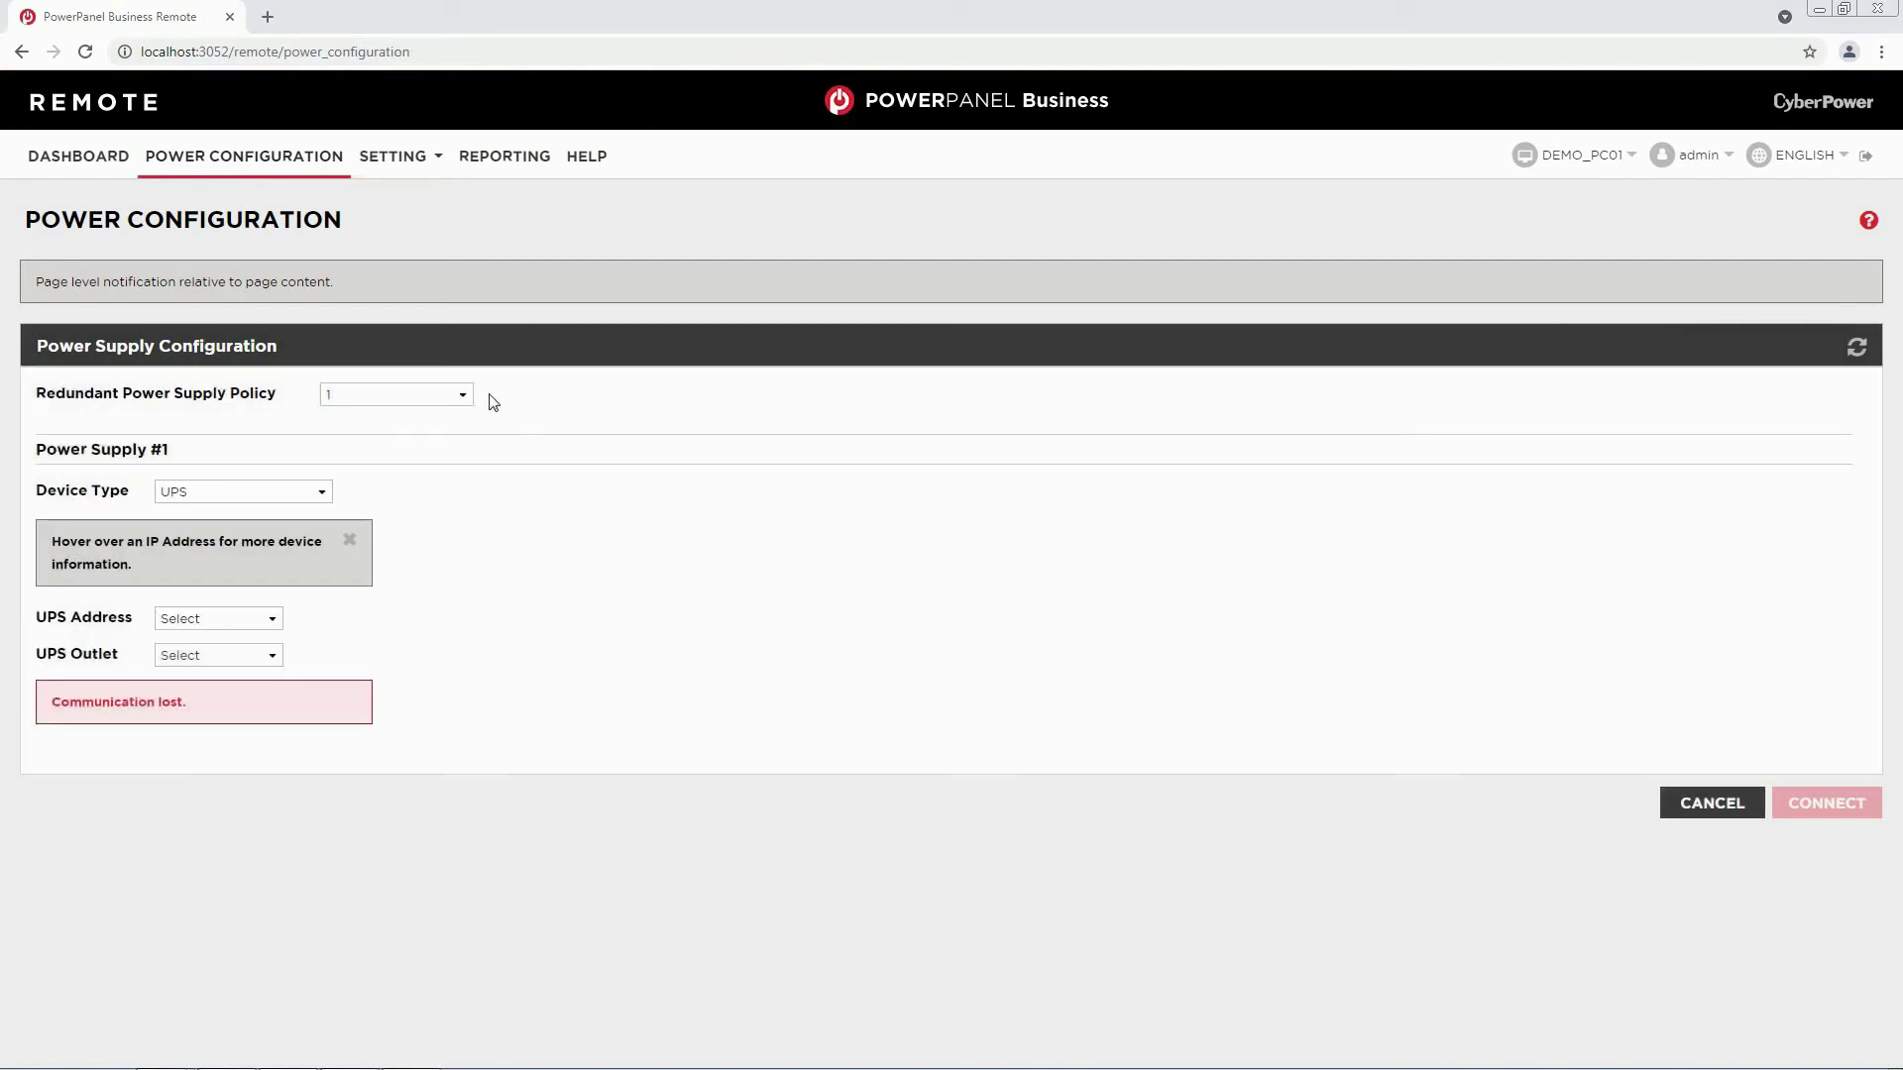
{"action": "left_click", "coordinate": [461, 395]}
{"action": "left_click", "coordinate": [450, 420]}
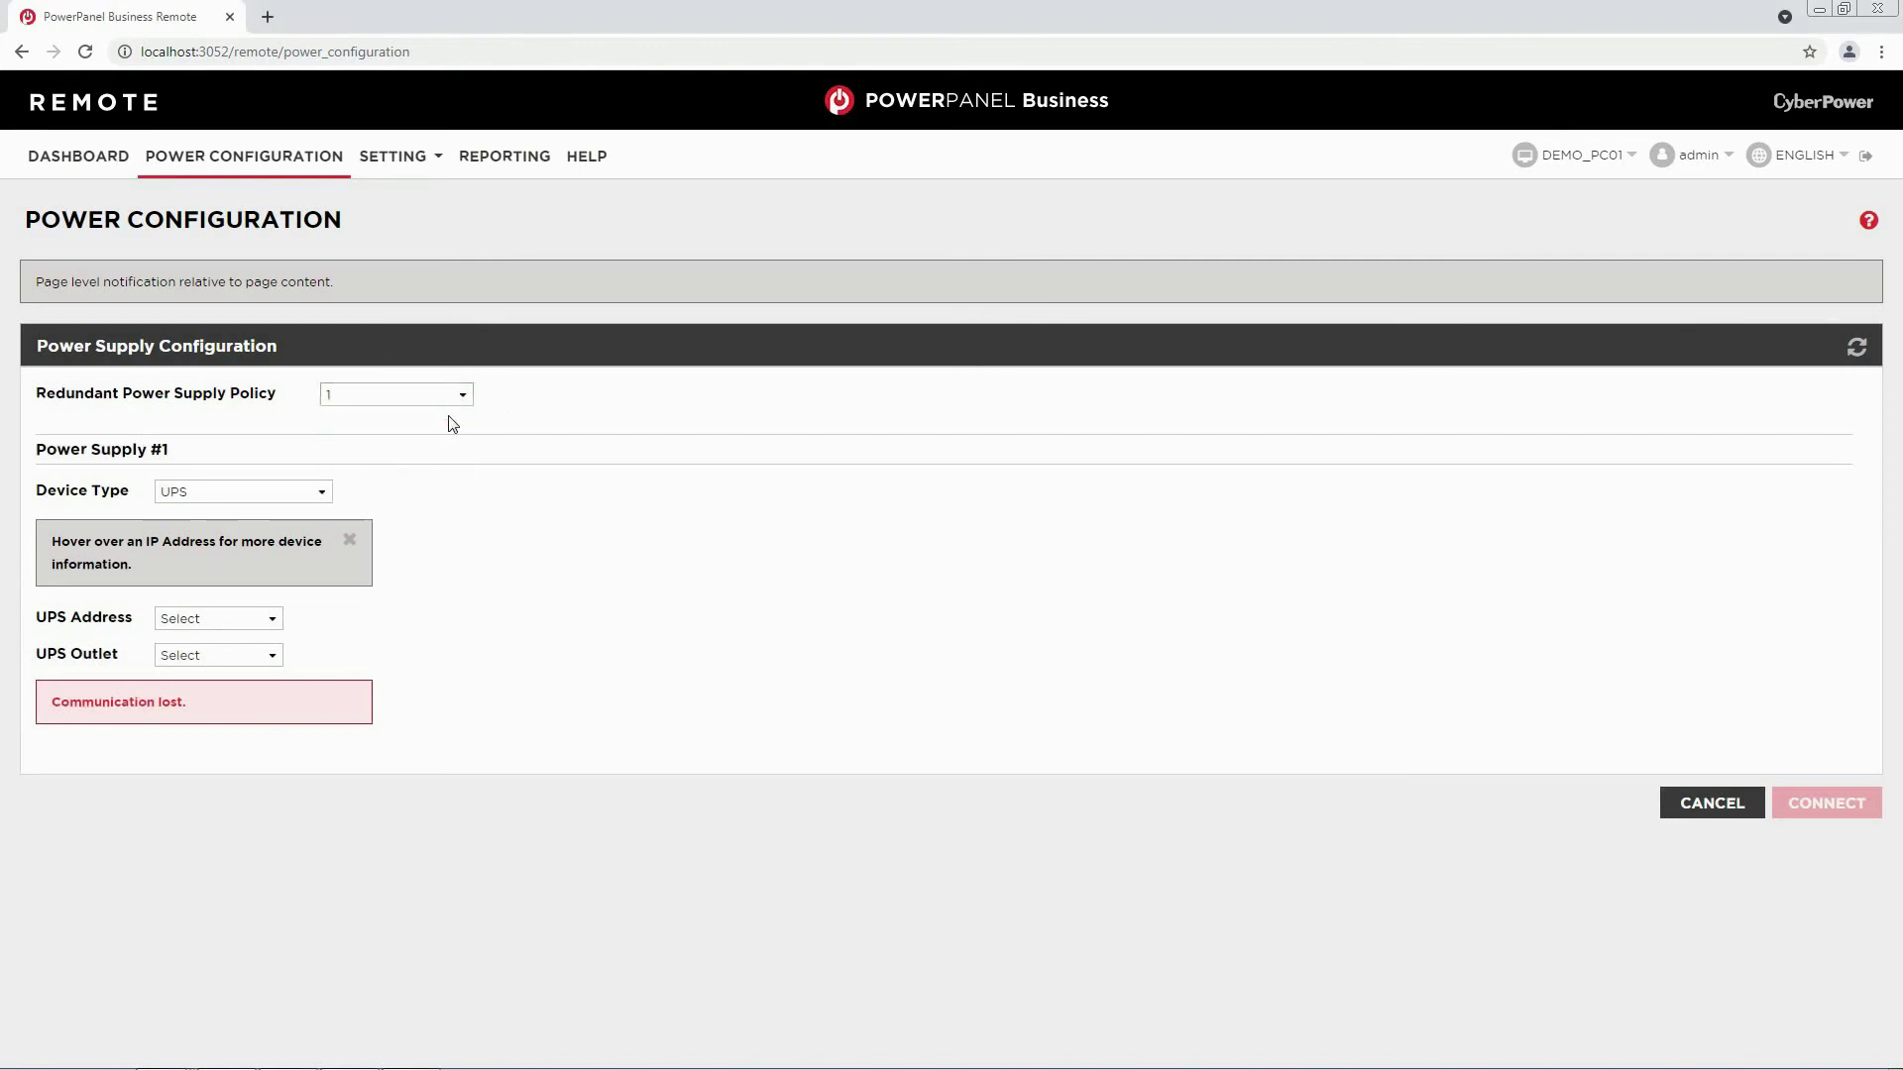
{"action": "left_click", "coordinate": [323, 492]}
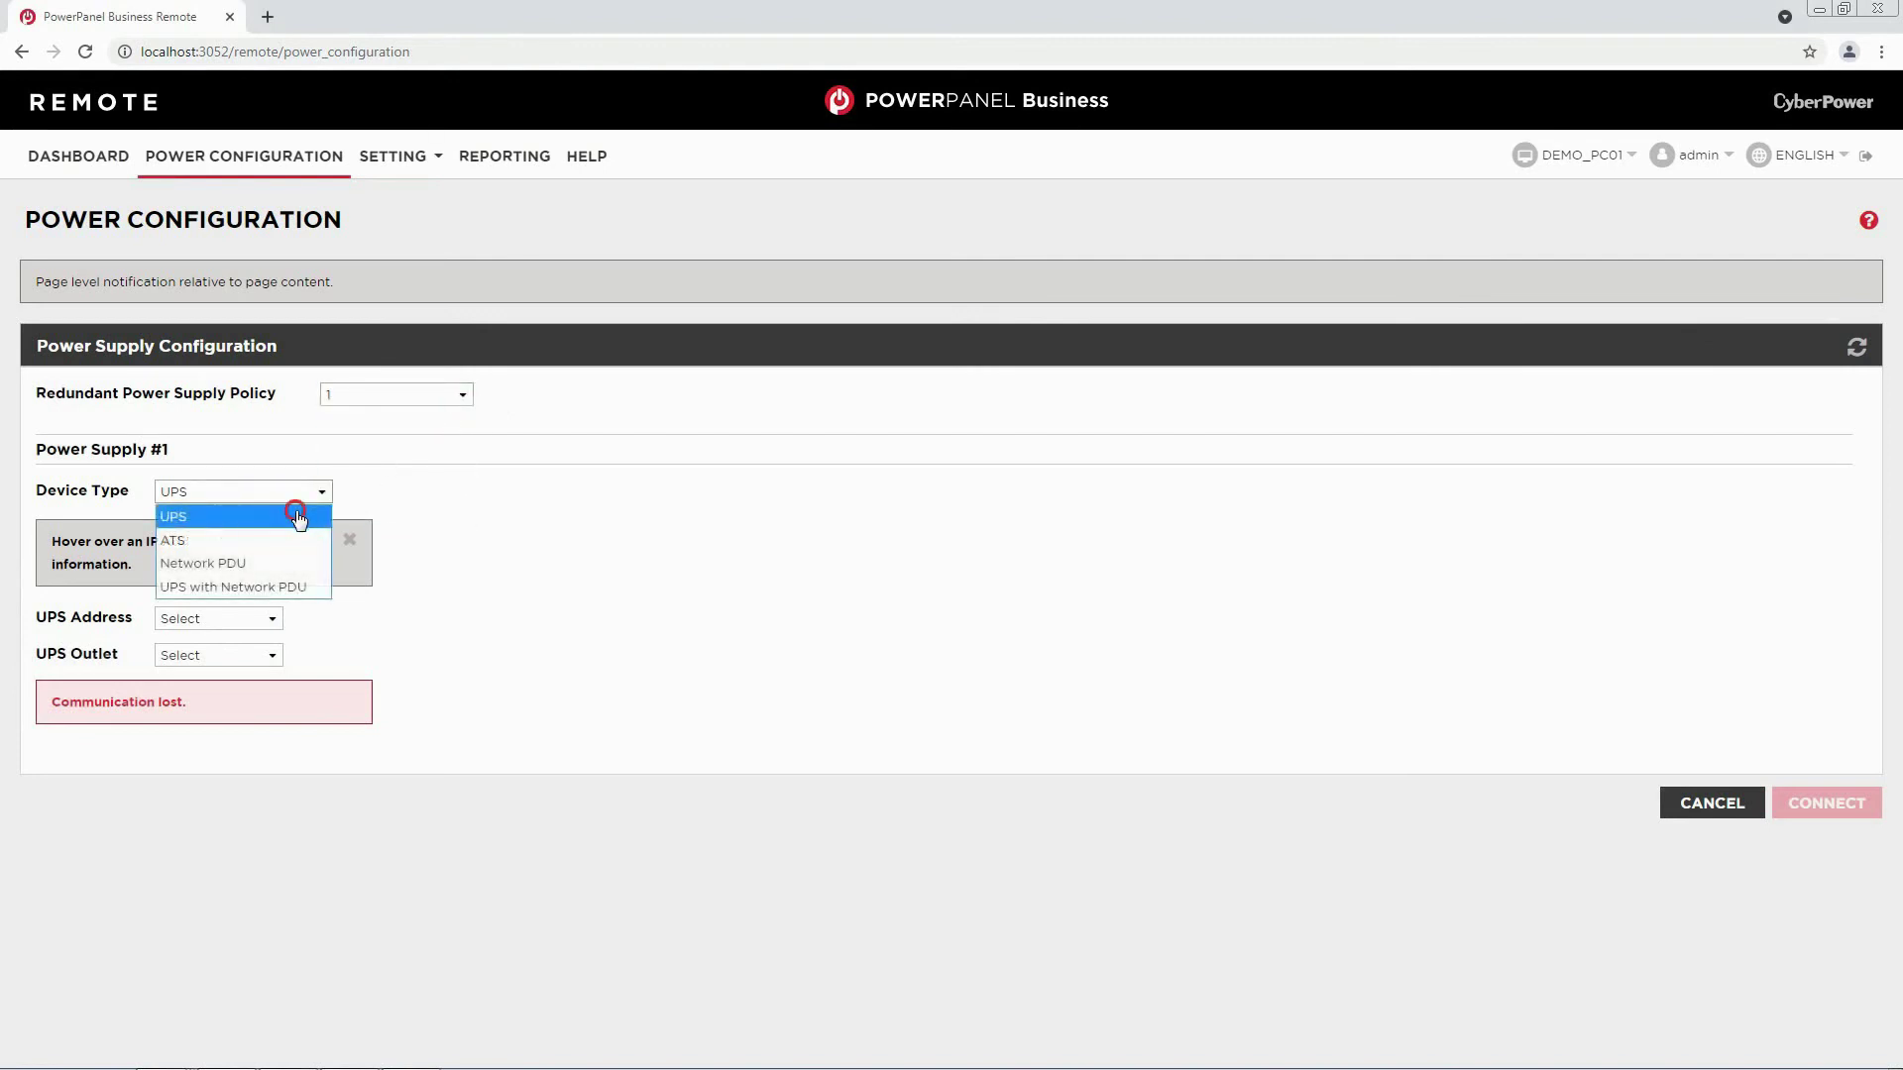
{"action": "left_click", "coordinate": [295, 509]}
Connect to the UPS at 172.16.0.102 on outlet 5.
{"action": "left_click", "coordinate": [276, 623]}
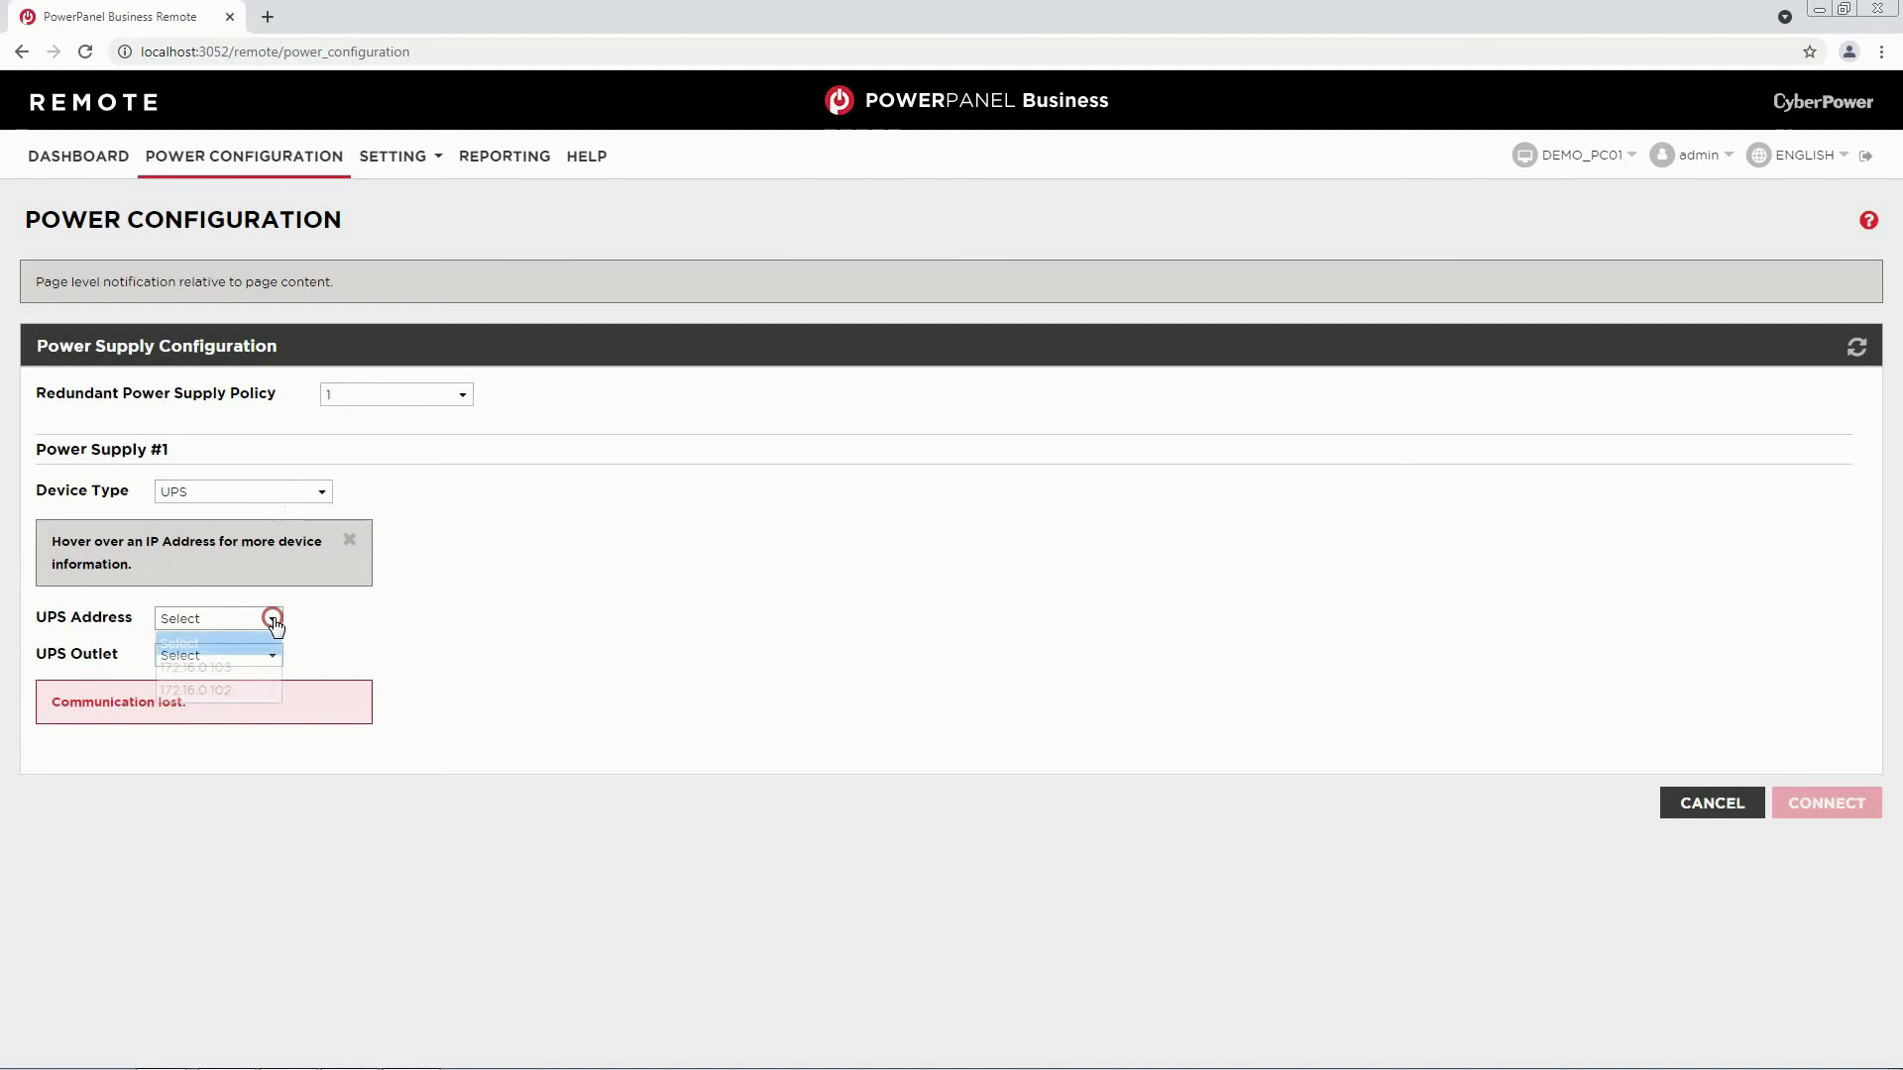
{"action": "left_click", "coordinate": [243, 691]}
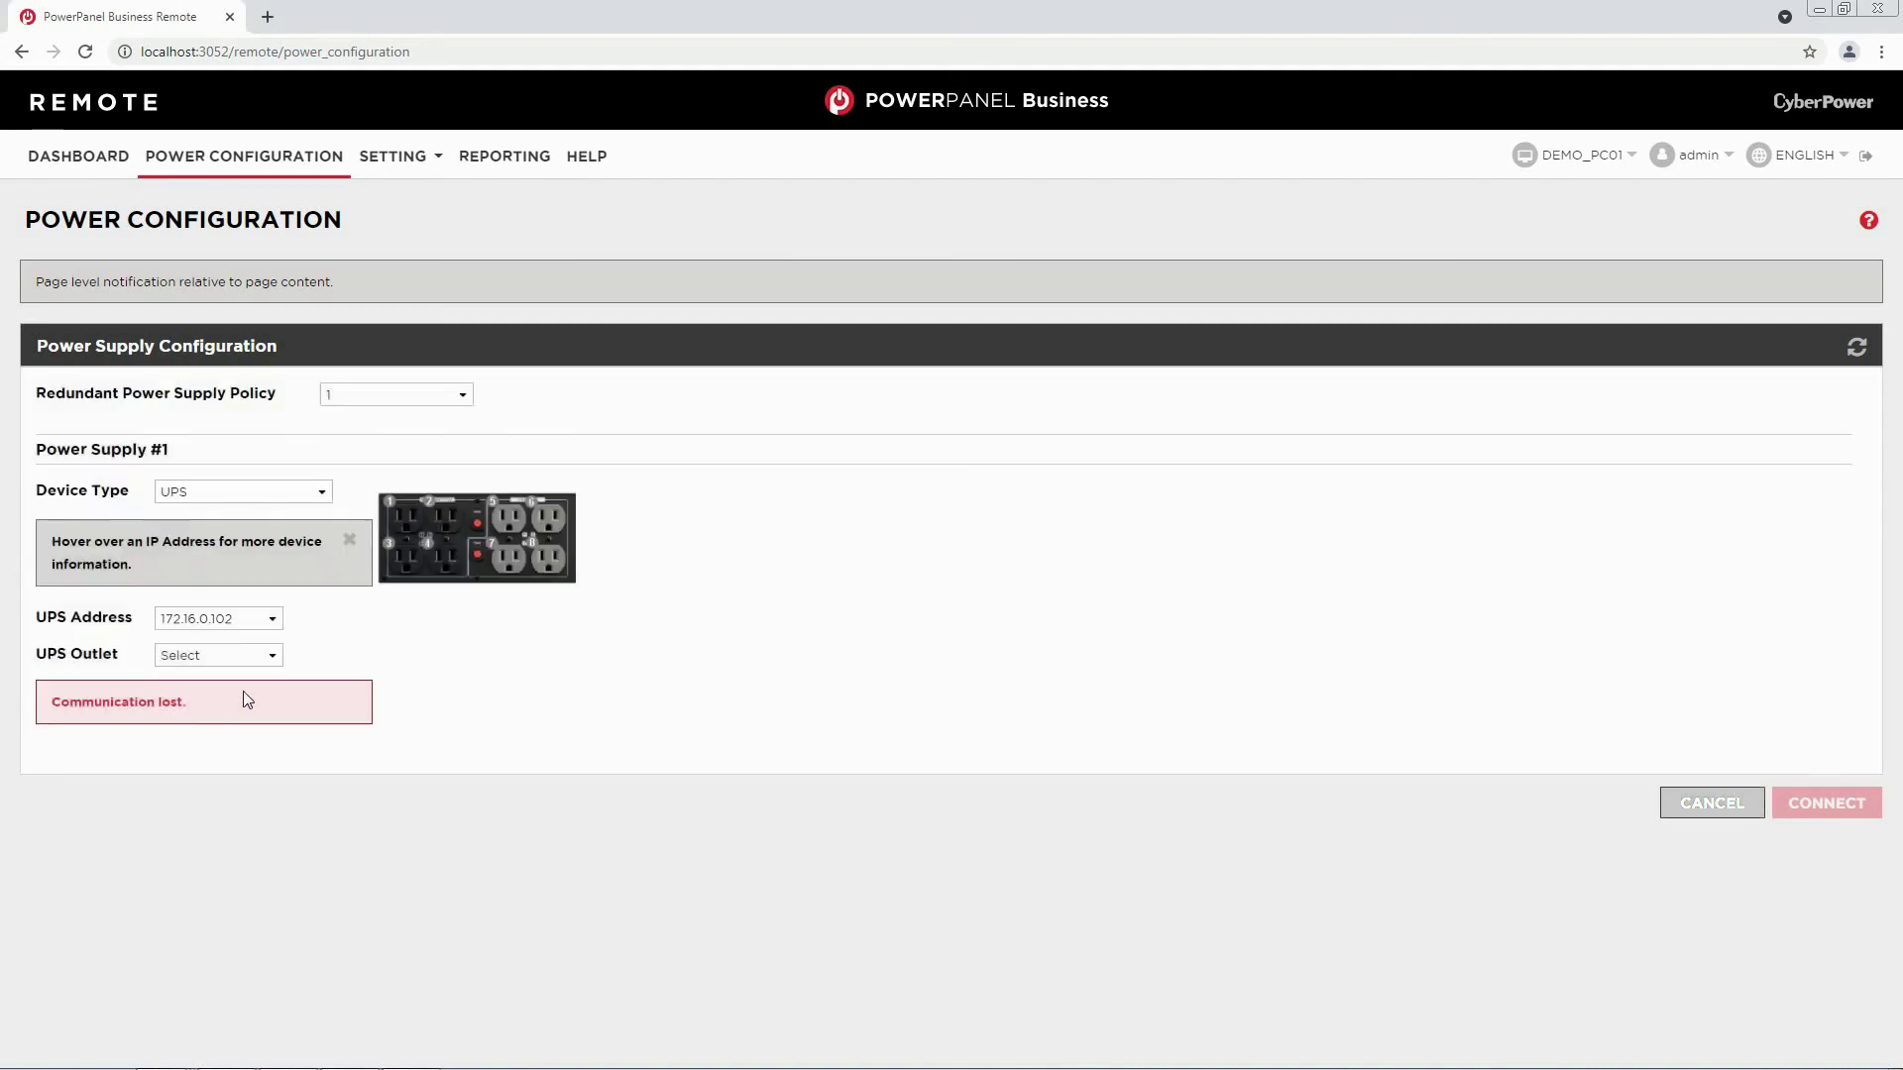
{"action": "left_click", "coordinate": [261, 655]}
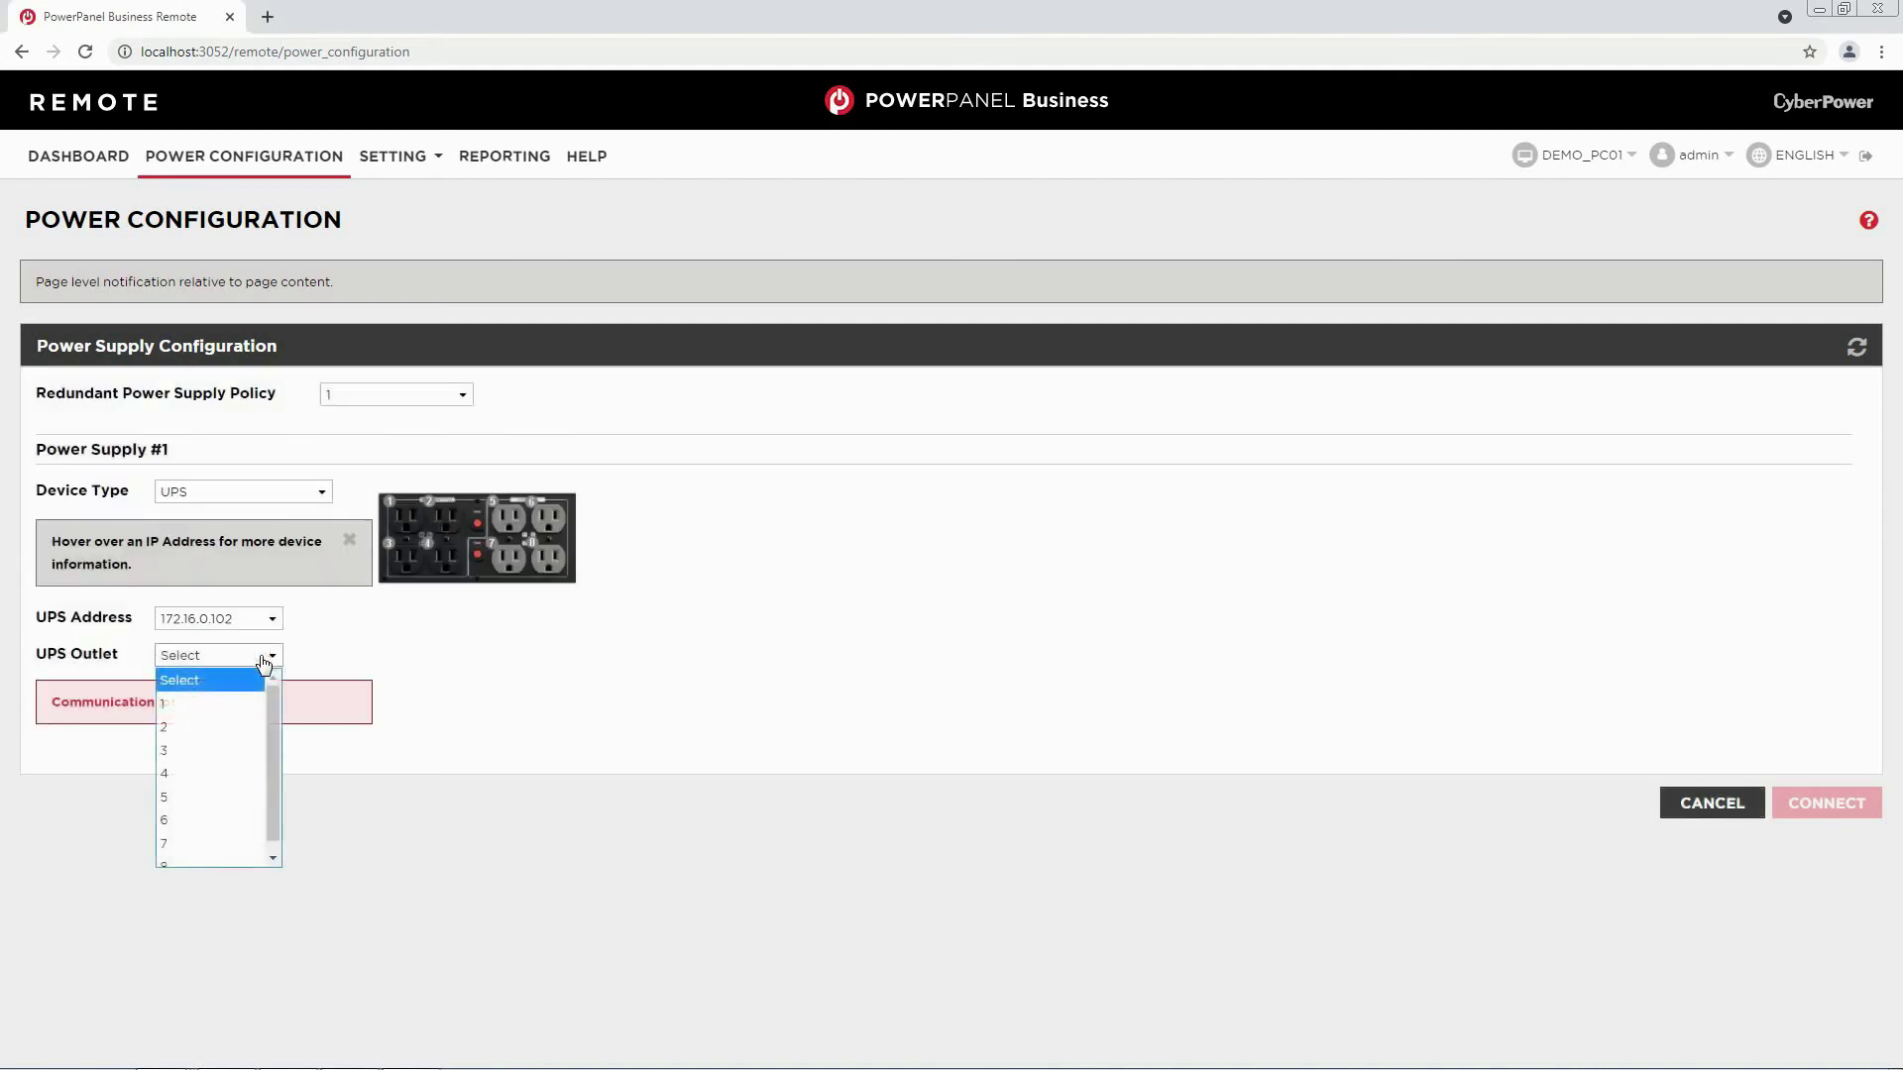
{"action": "left_click", "coordinate": [224, 788]}
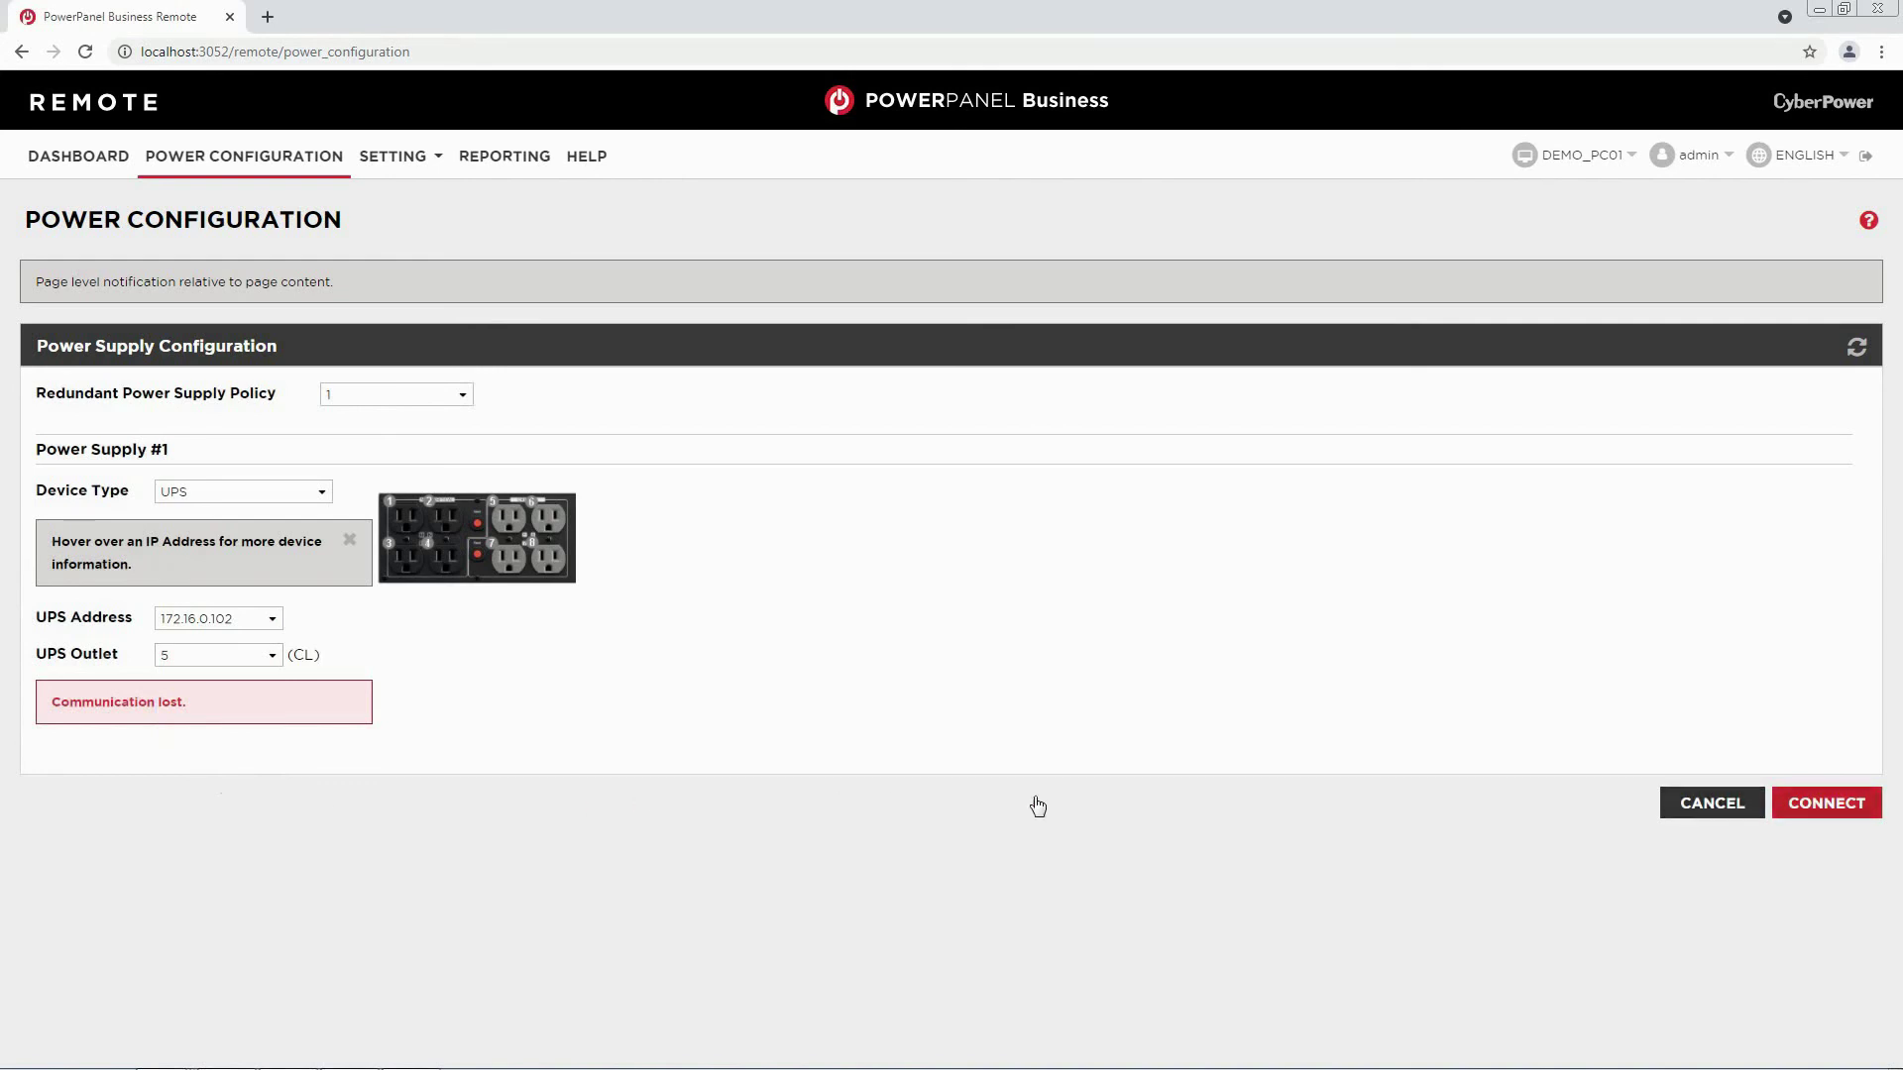
{"action": "left_click", "coordinate": [1827, 800]}
Return to the Dashboard to view the PR1500RTXL2U UPS at 172.16.0.102.
{"action": "left_click", "coordinate": [65, 159]}
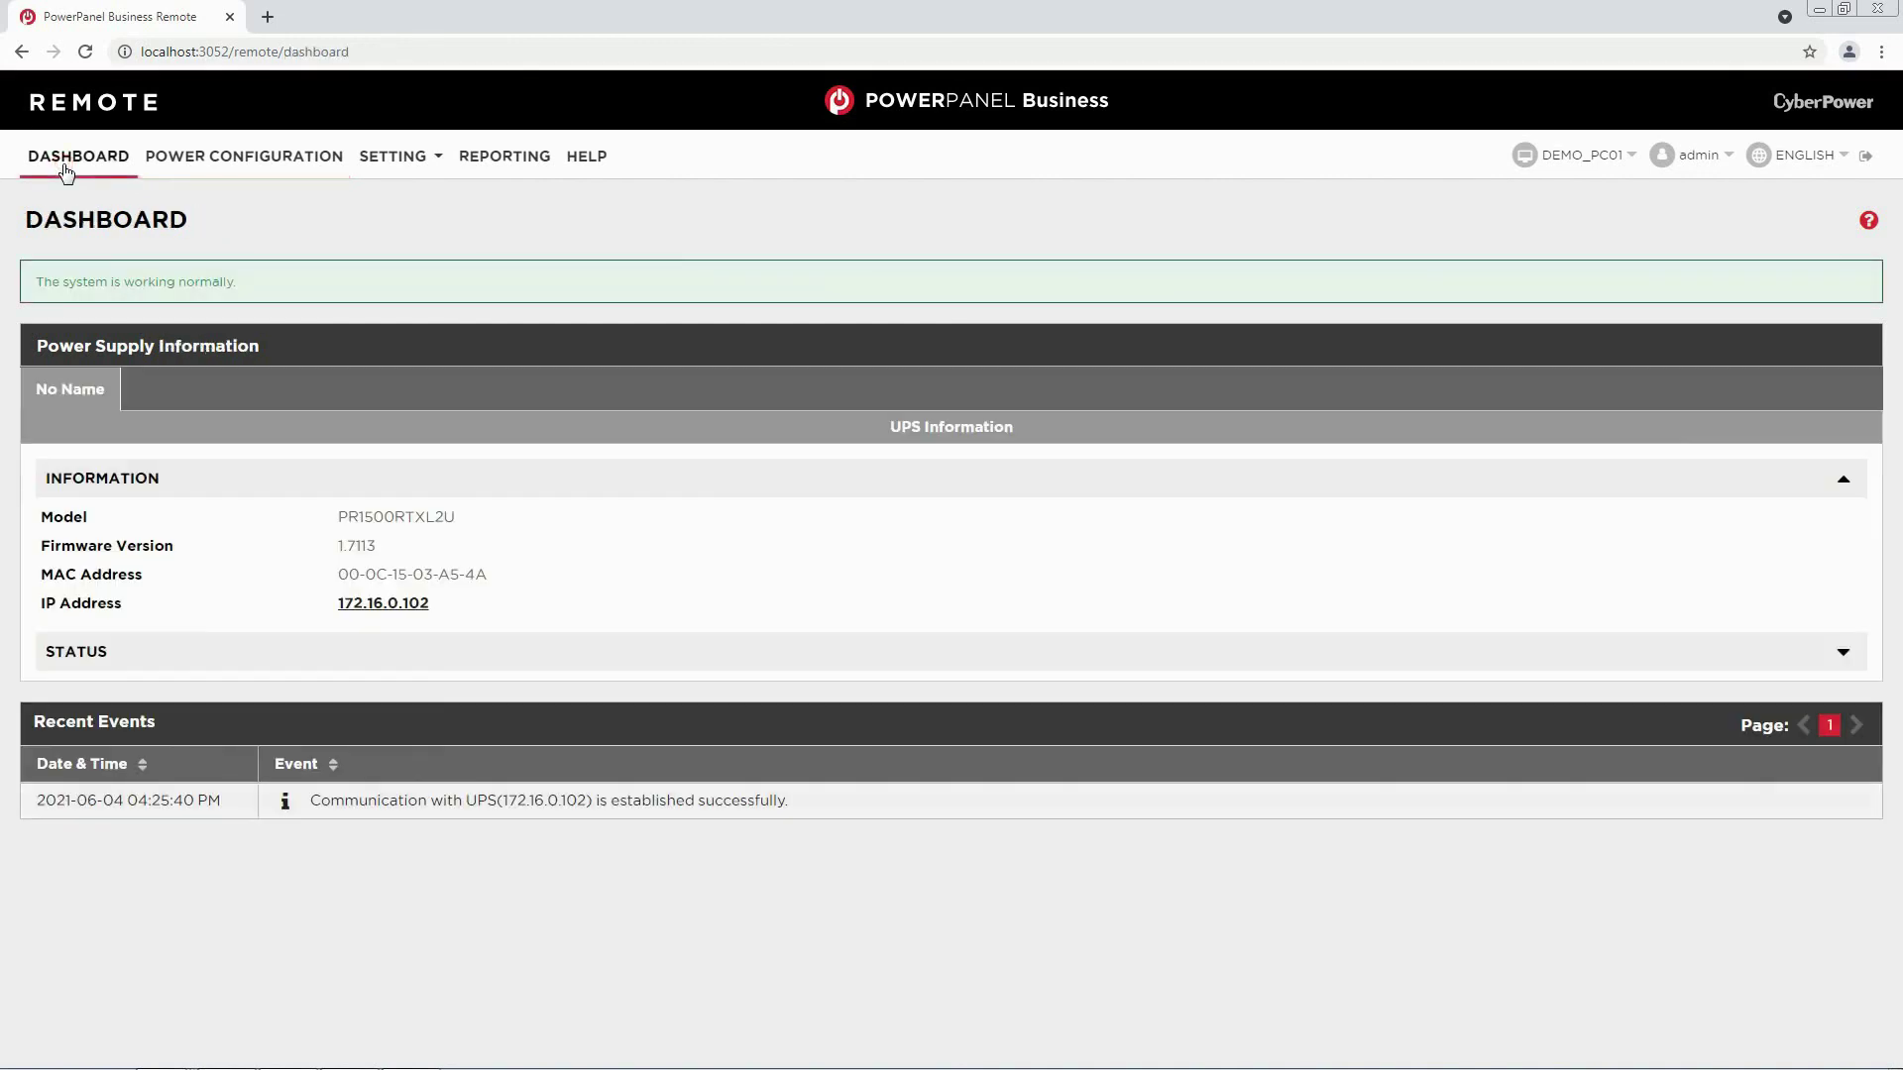